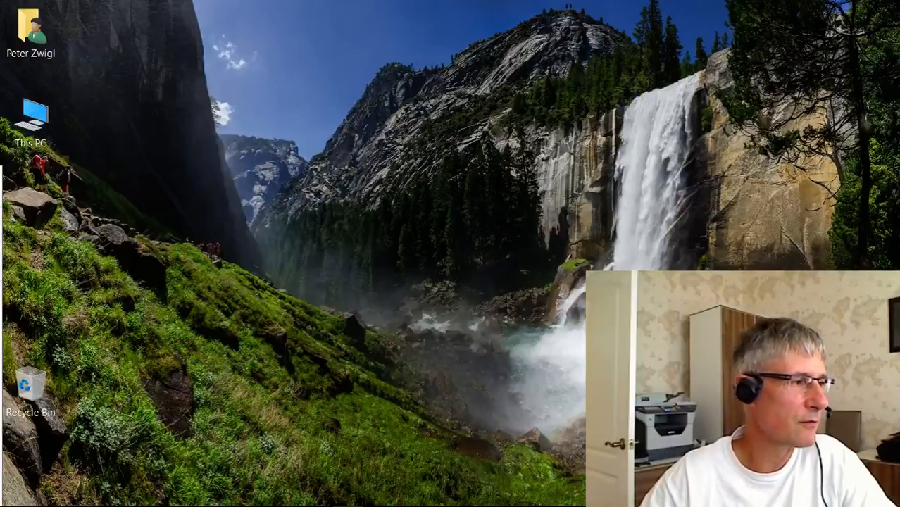
- Bring the Lab_04_09_Instructions_modified document fully on screen and read the ramp setup and instructions above the table
left_click_drag(1, 176, 284, 28)
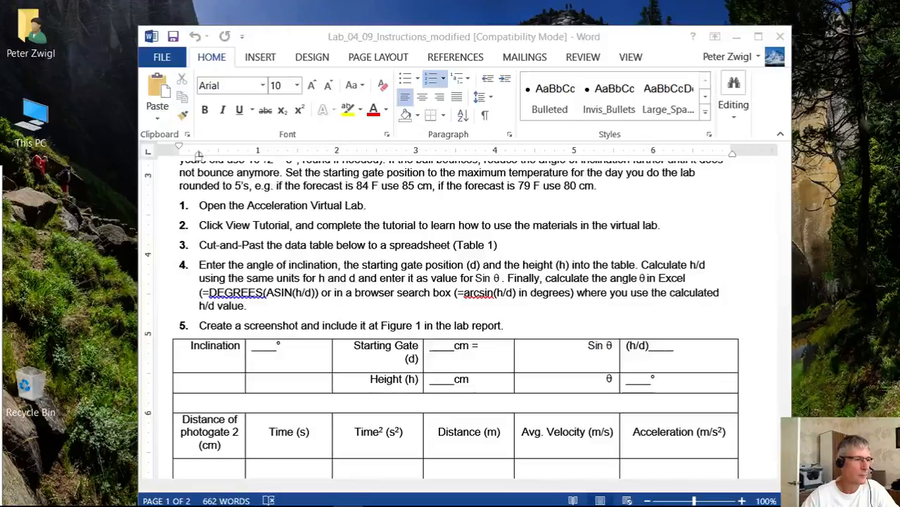
left_click_drag(418, 40, 403, 14)
scroll(570, 214, "up", 2)
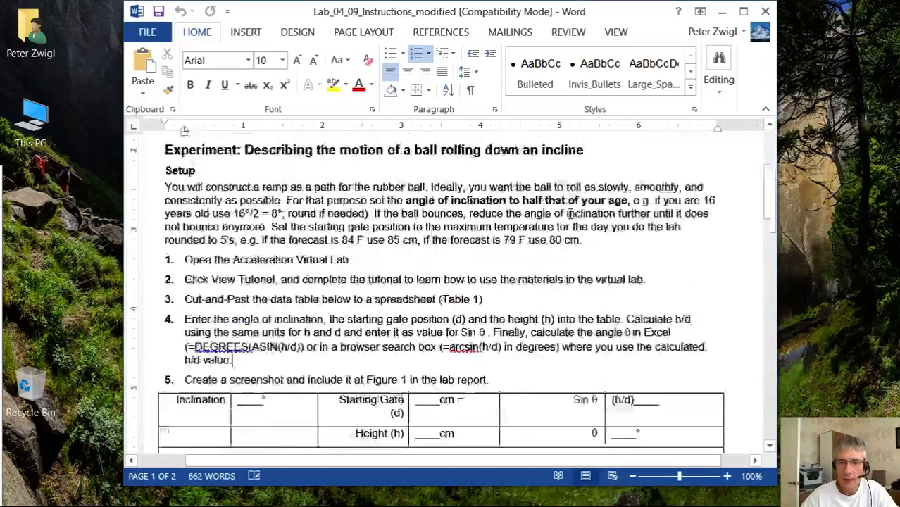
scroll(571, 213, "down", 2)
scroll(570, 214, "down", 1)
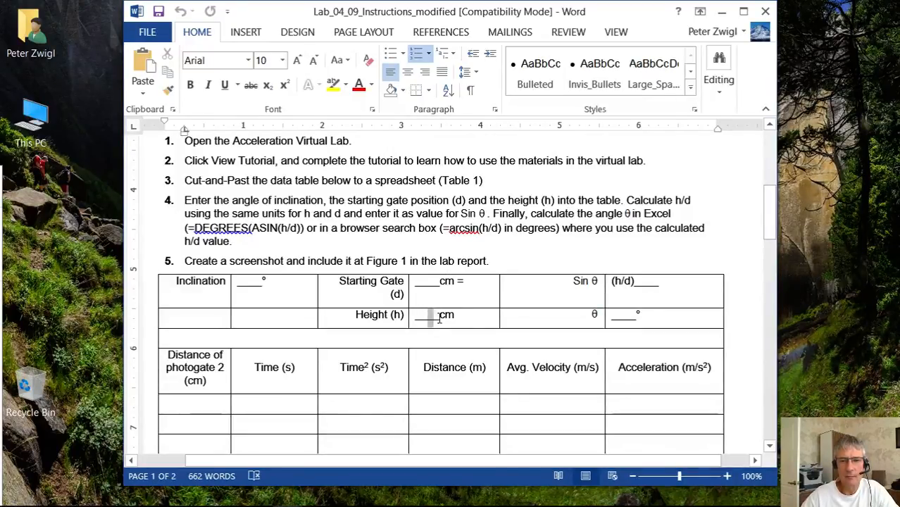
- Review the inclination, starting gate, height, h/d and θ fields in the table along with the arcsine formulas in instruction 4
left_click_drag(435, 315, 448, 318)
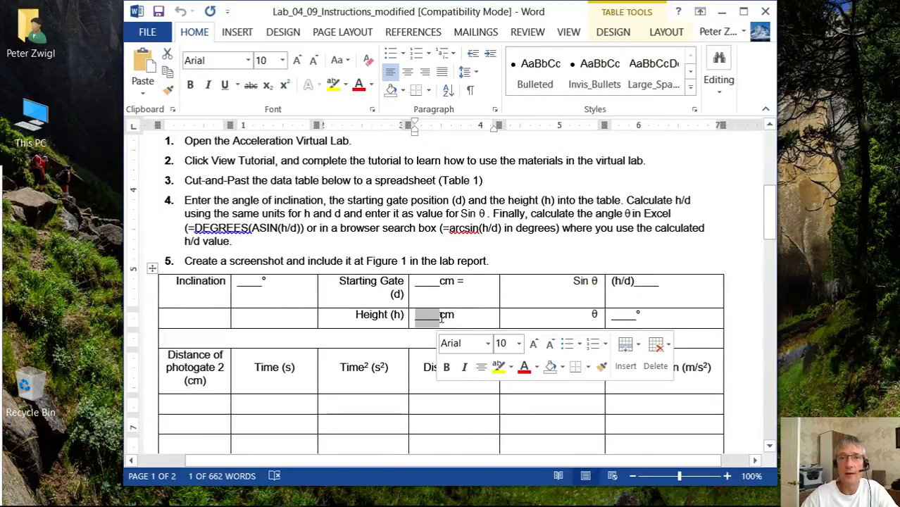
double_click(431, 283)
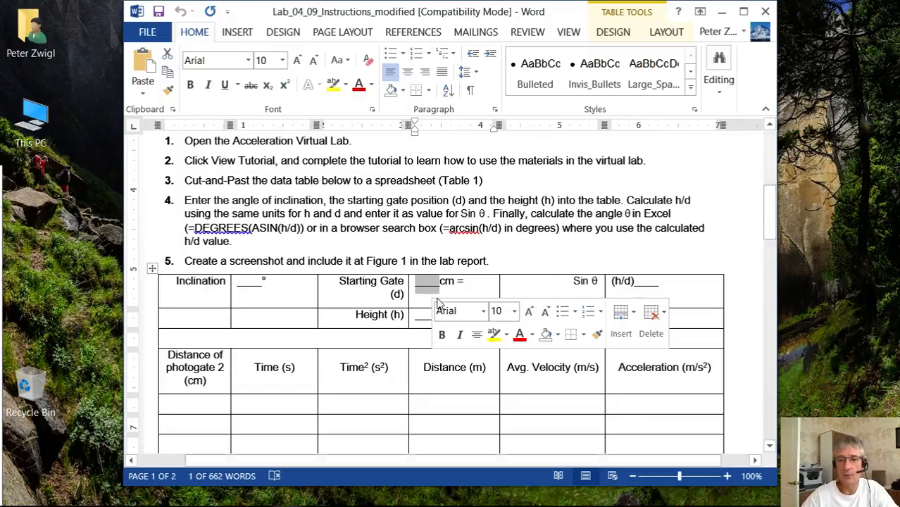
left_click(626, 282)
left_click_drag(637, 281, 614, 283)
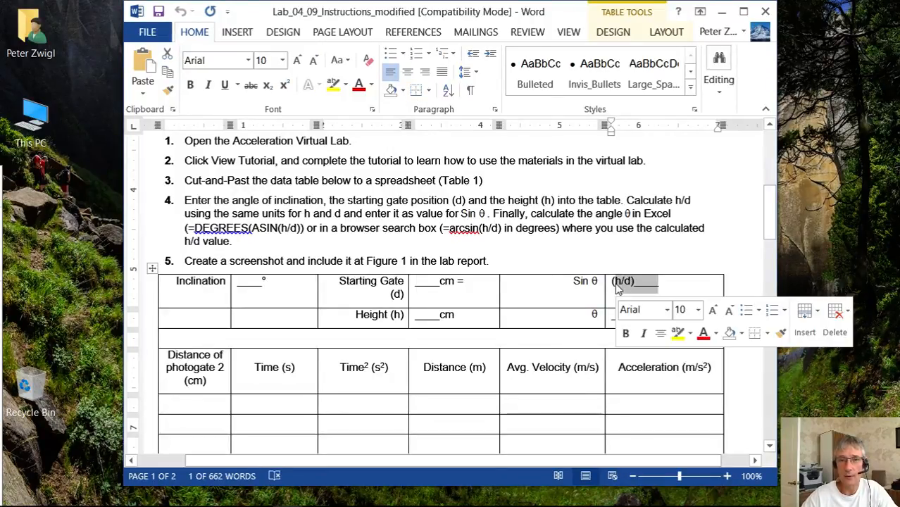
left_click(394, 291)
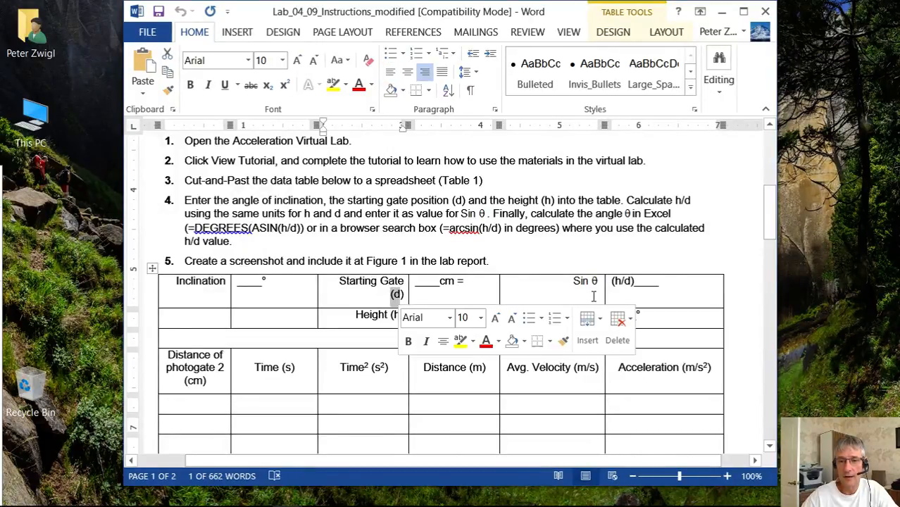
left_click_drag(448, 227, 538, 237)
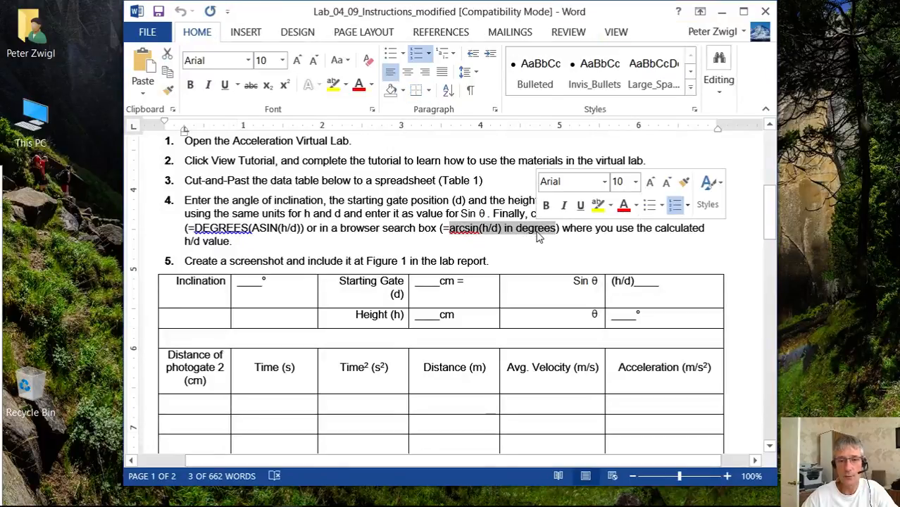
left_click_drag(184, 228, 258, 234)
left_click(626, 316)
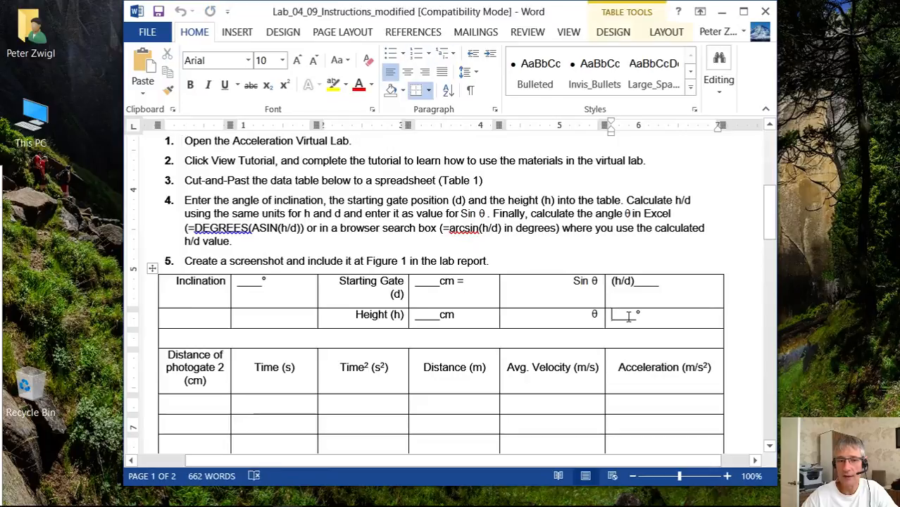
double_click(628, 317)
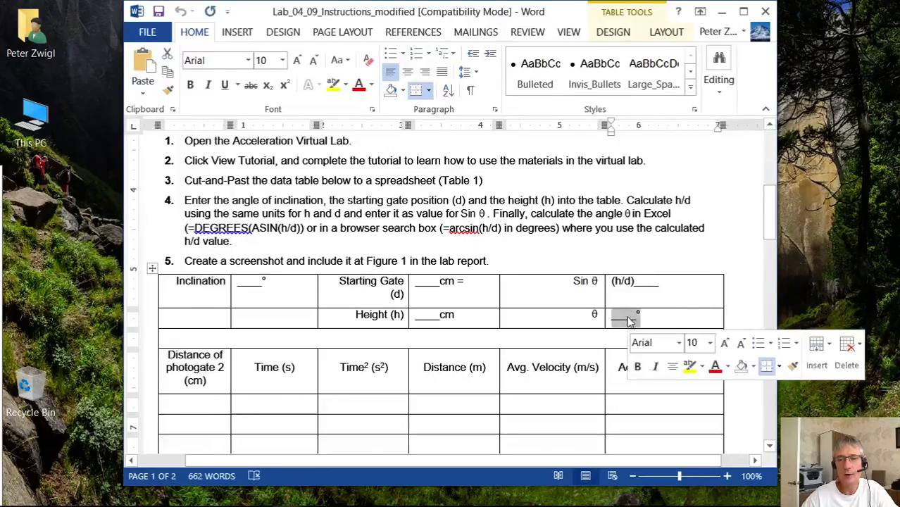
double_click(243, 284)
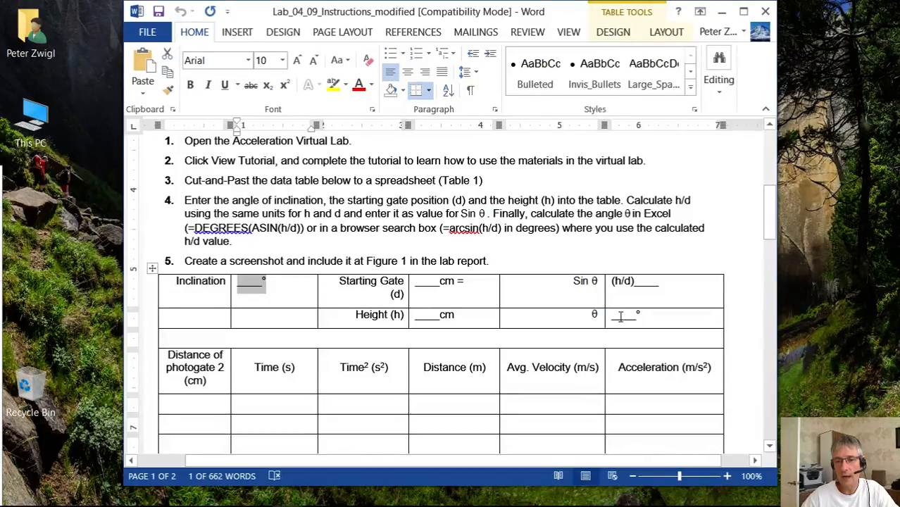
double_click(642, 283)
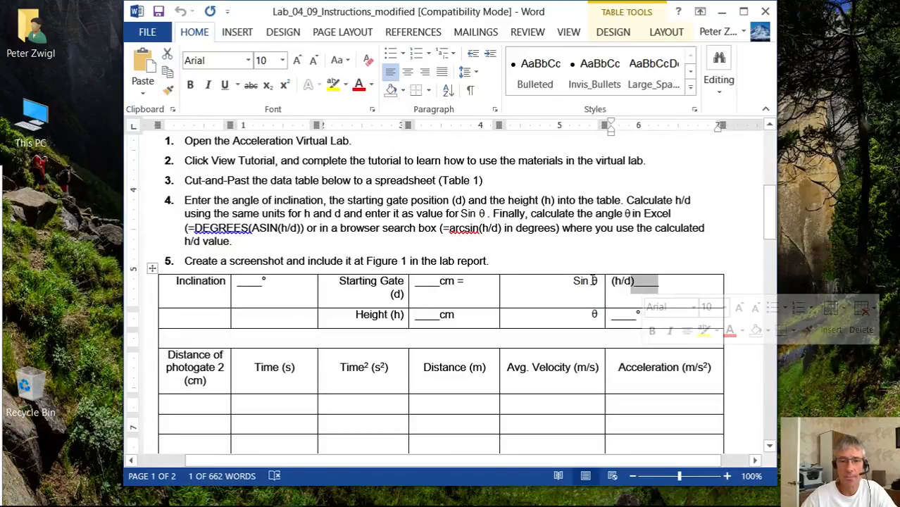
left_click(611, 243)
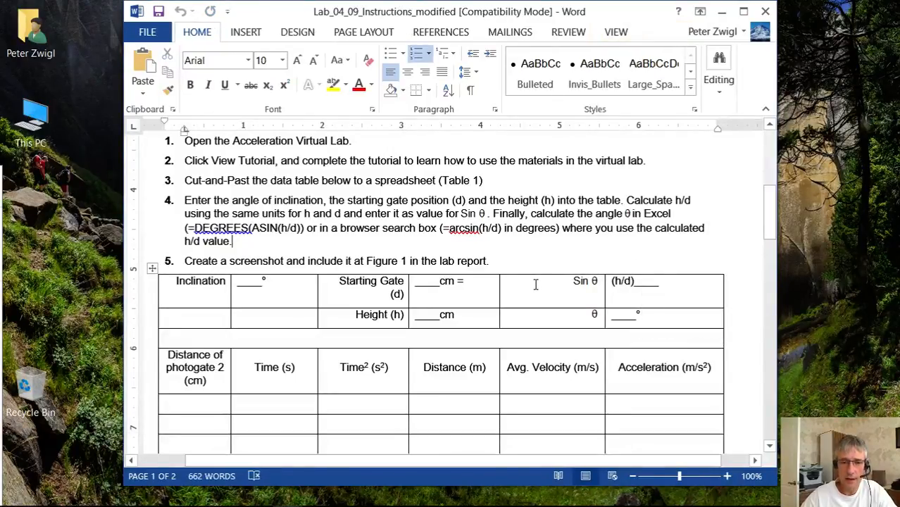
- Examine the Time, Time² and Distance column headings of the photogate measurement table
scroll(535, 284, "down", 2)
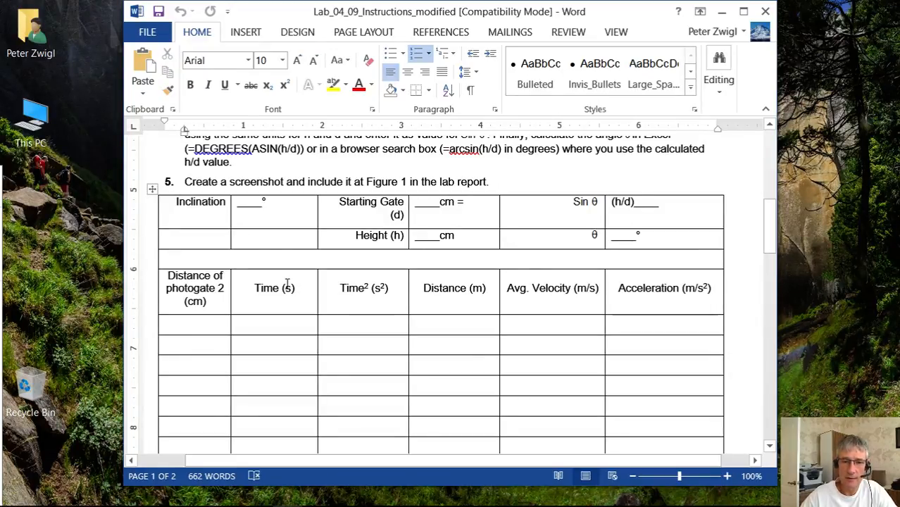
left_click_drag(284, 288, 289, 299)
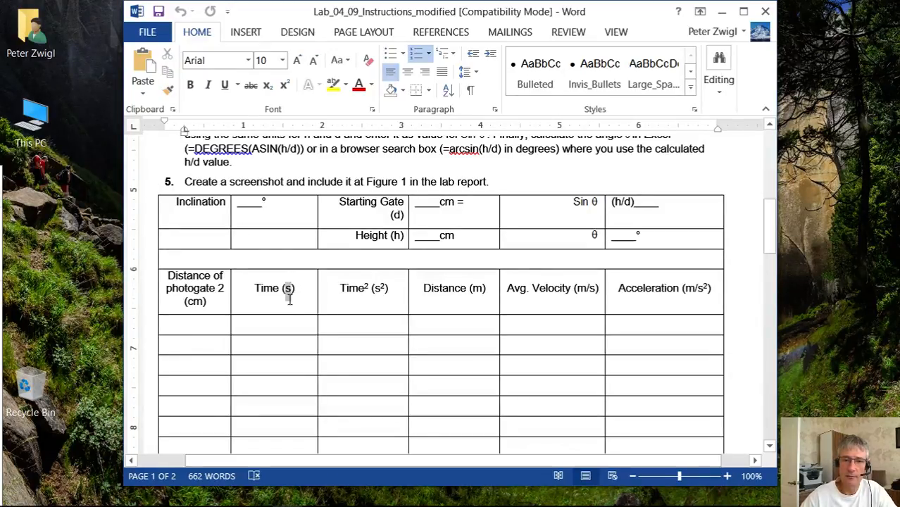
left_click(392, 298)
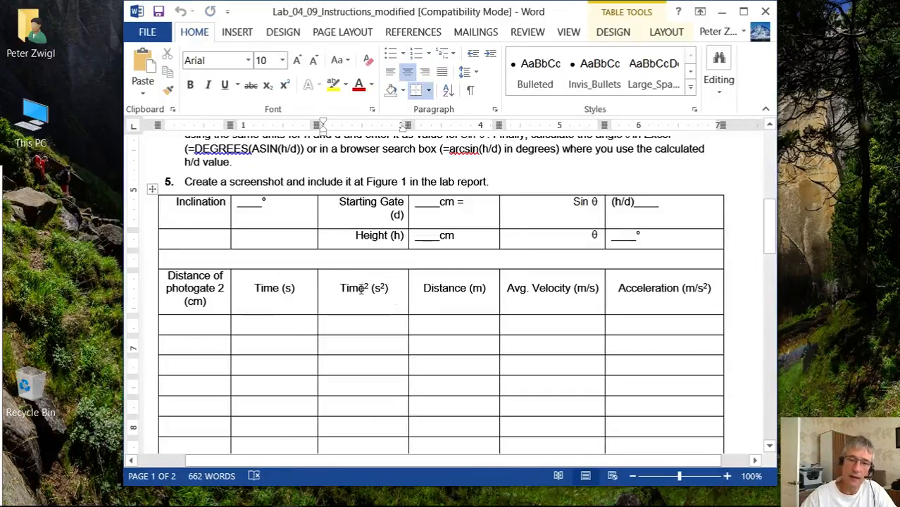
left_click(423, 288)
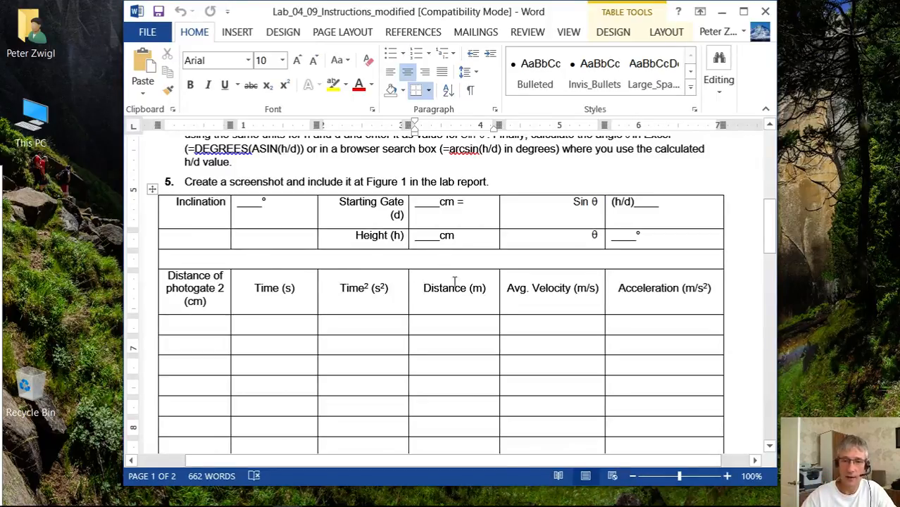
left_click(365, 291)
left_click(433, 292)
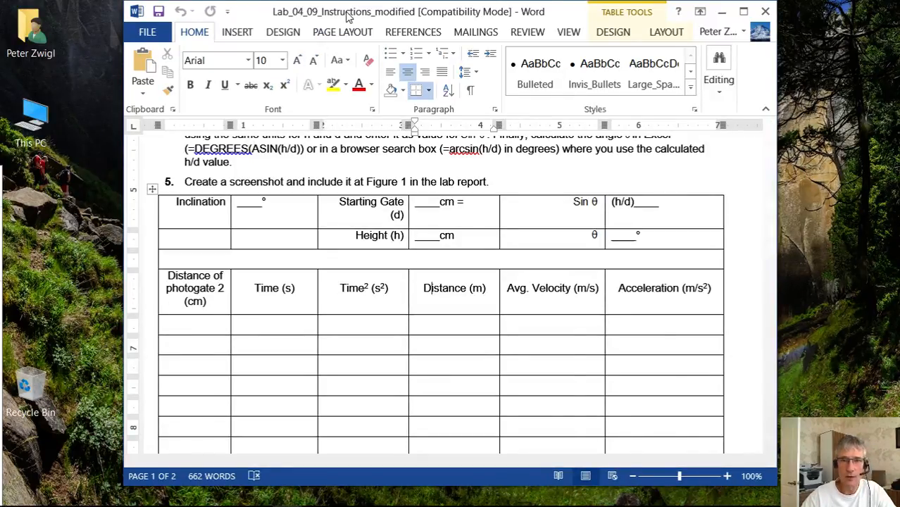
- Switch to the Excel workbook Book1 and examine the Distance and Acceleration columns of the filled-in data table
left_click_drag(344, 12, 112, 232)
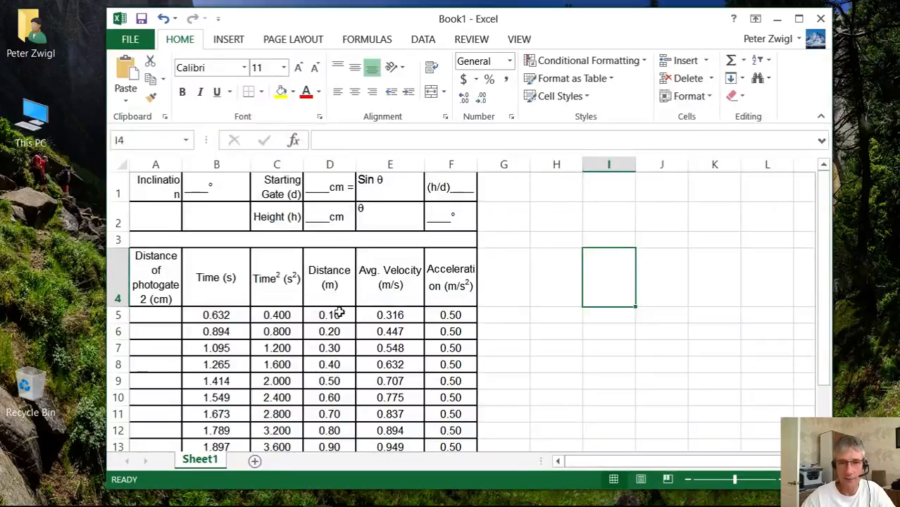
scroll(375, 252, "down", 2)
scroll(376, 255, "up", 1)
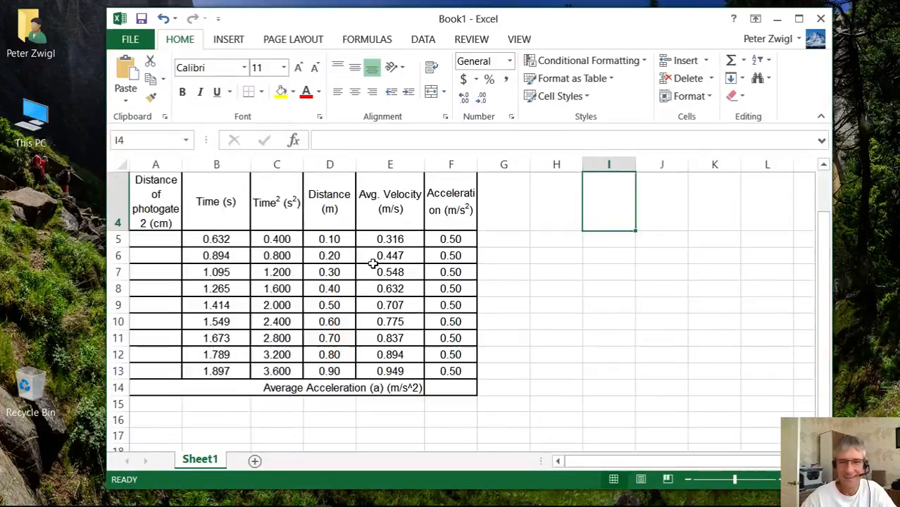
left_click_drag(438, 238, 444, 366)
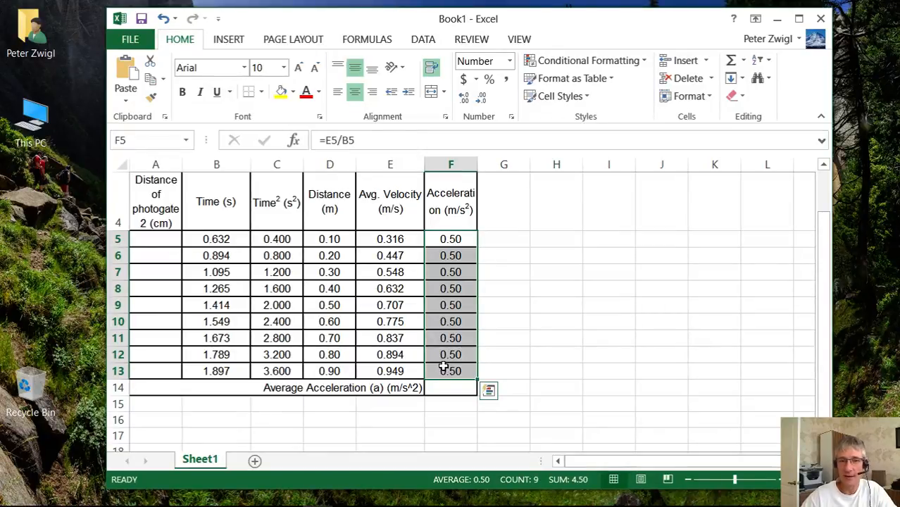
left_click(549, 276)
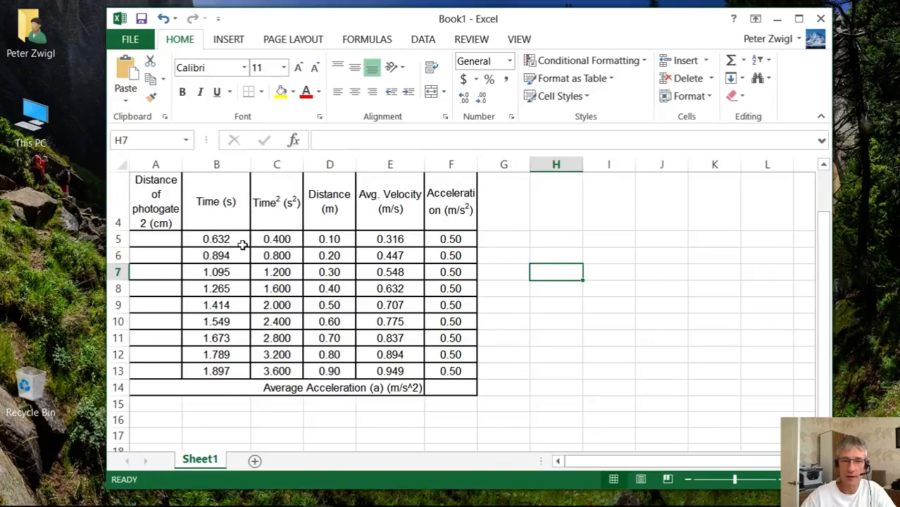
left_click_drag(327, 236, 335, 359)
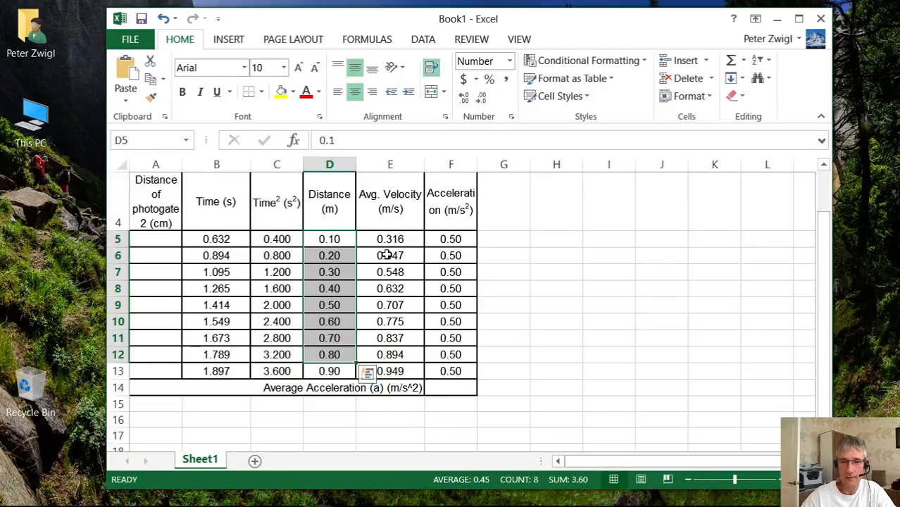
left_click_drag(450, 238, 447, 374)
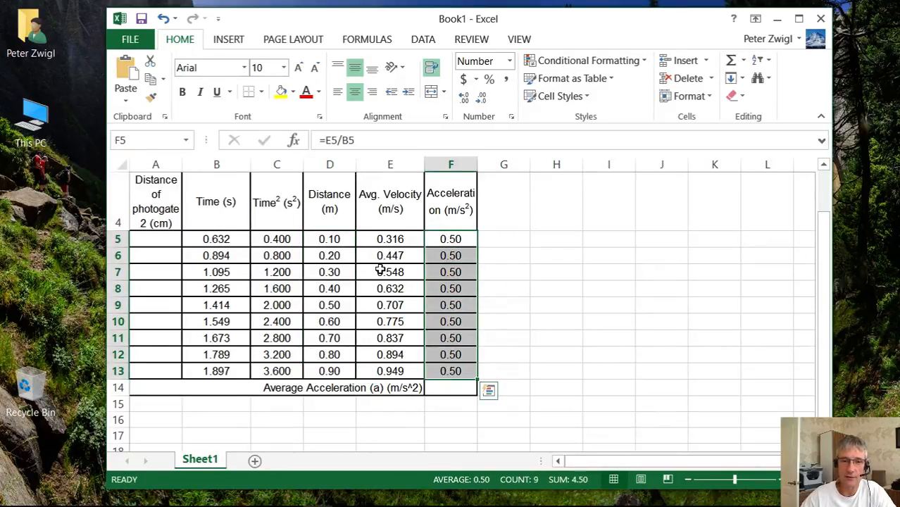
left_click(527, 238)
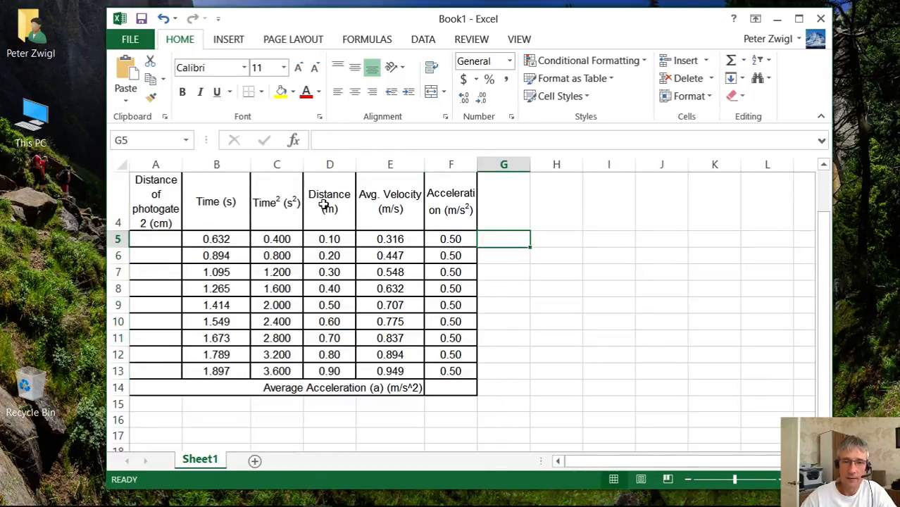
- Insert a markers-only scatter chart of Distance (m) against Time (s) from B4:B13 and D4:D13, and place it slightly smaller beside the data
left_click_drag(323, 203, 328, 370)
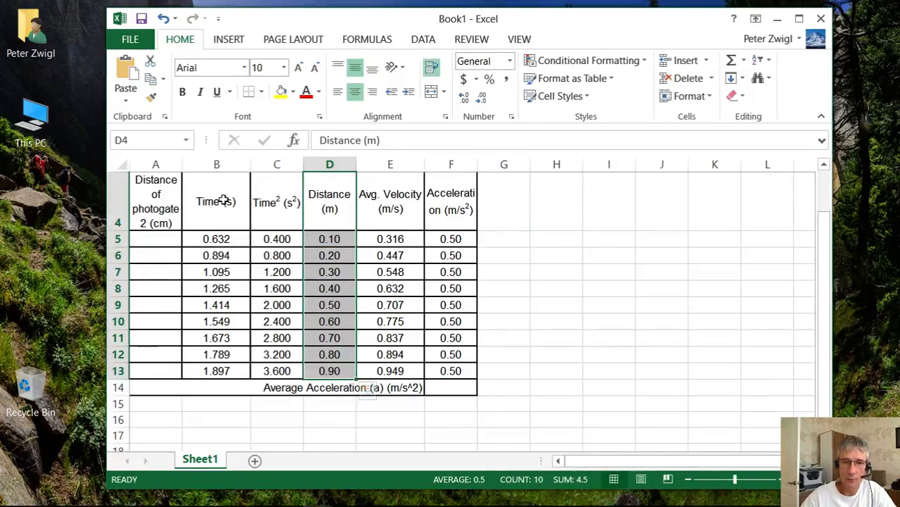
left_click_drag(227, 203, 217, 370)
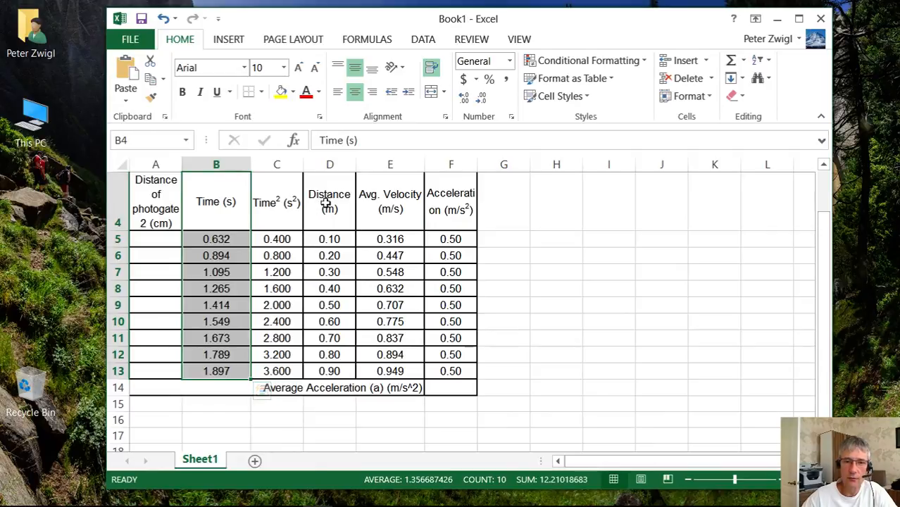
left_click_drag(325, 203, 322, 368, "ctrl")
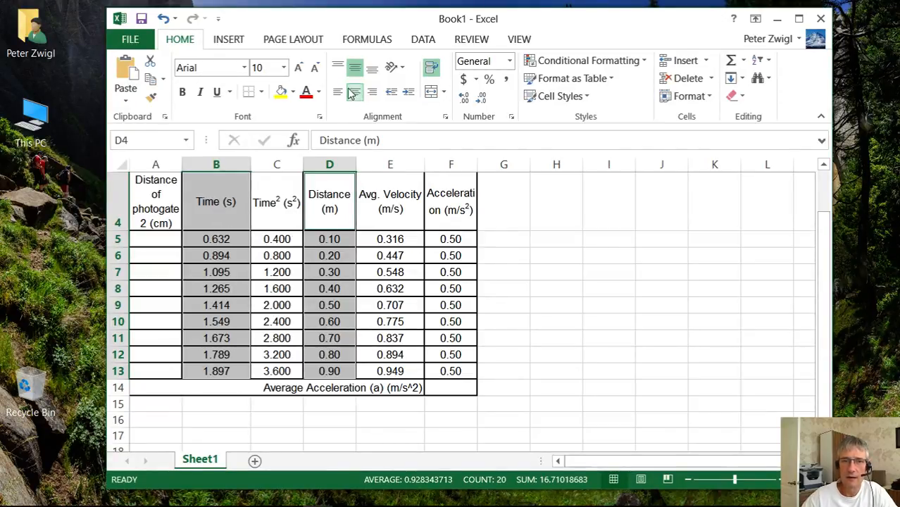
left_click(229, 40)
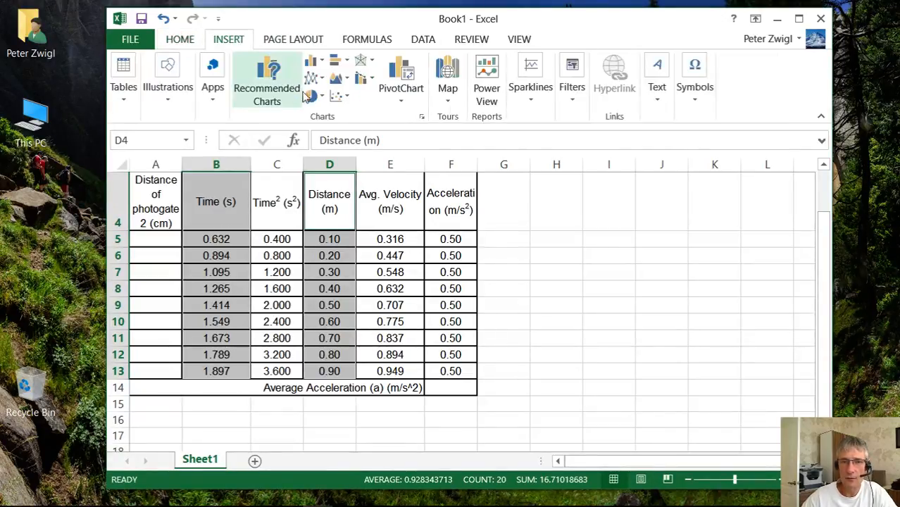
left_click(338, 99)
left_click(349, 147)
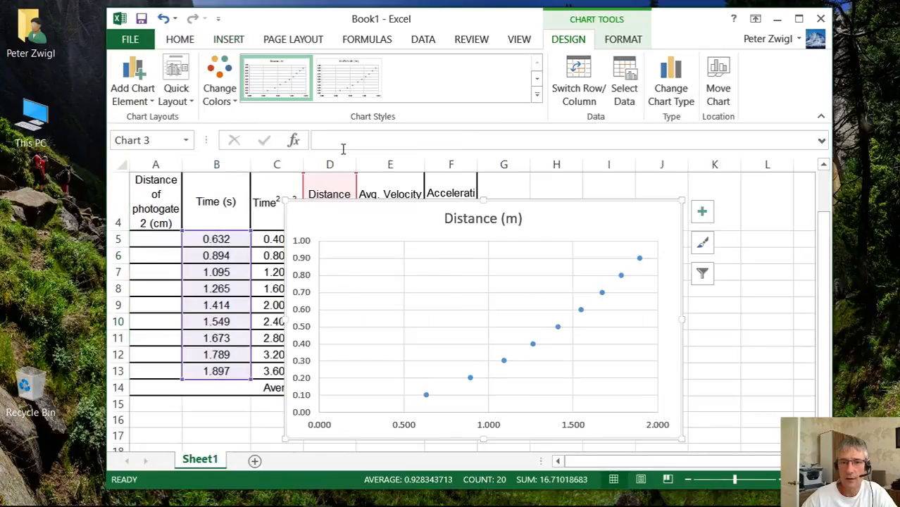
left_click_drag(565, 220, 687, 200)
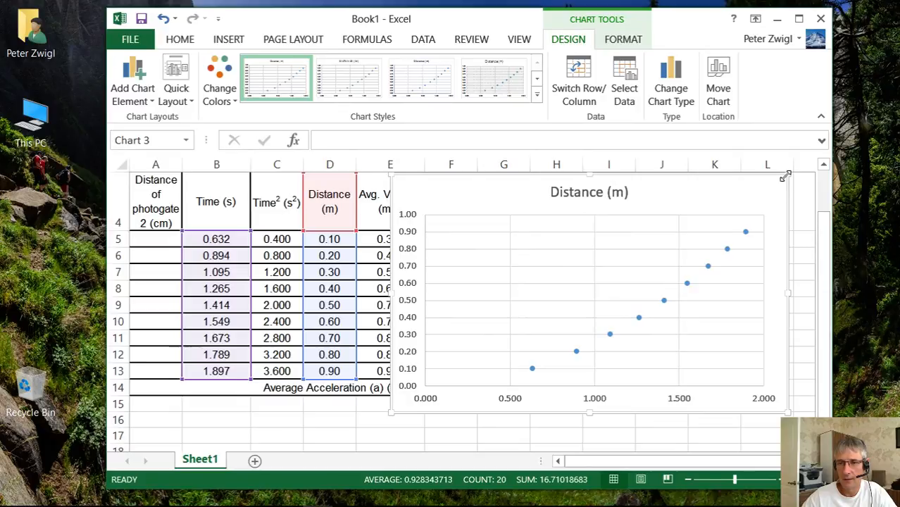
left_click_drag(785, 176, 732, 194)
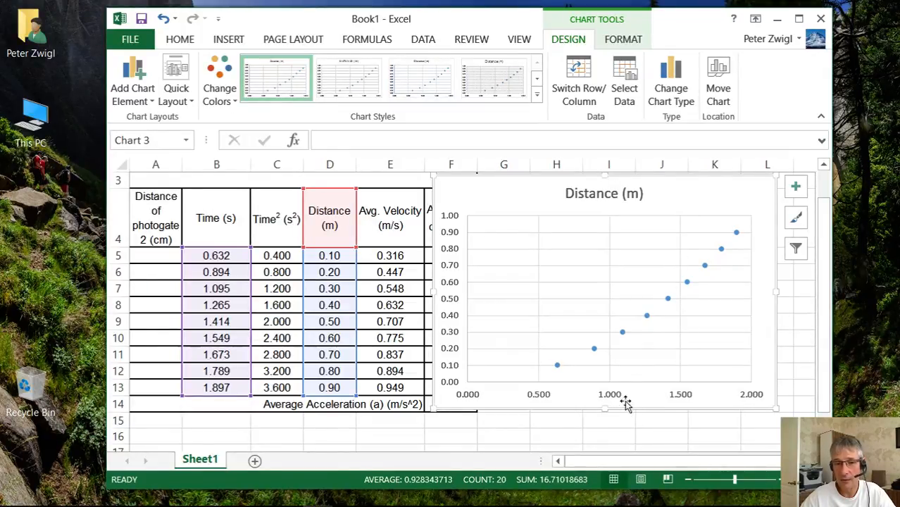
left_click(452, 289)
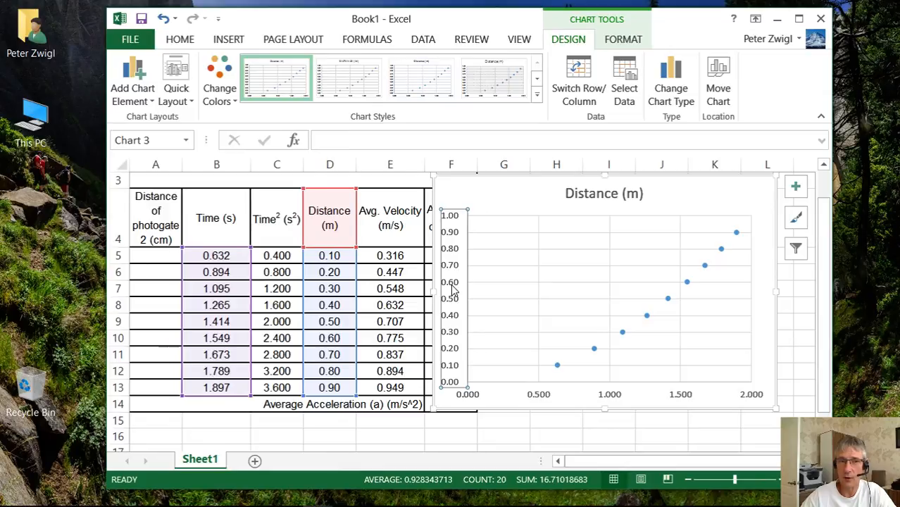
left_click(150, 103)
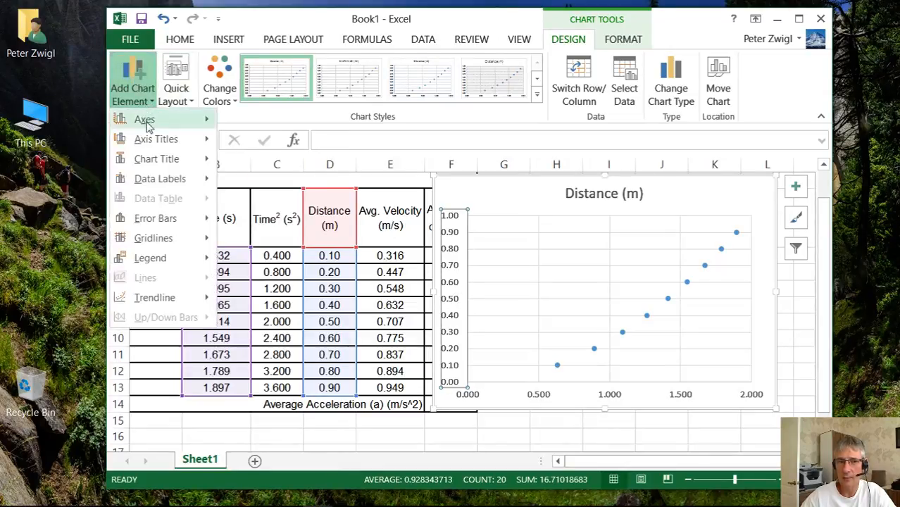
mouse_move(148, 142)
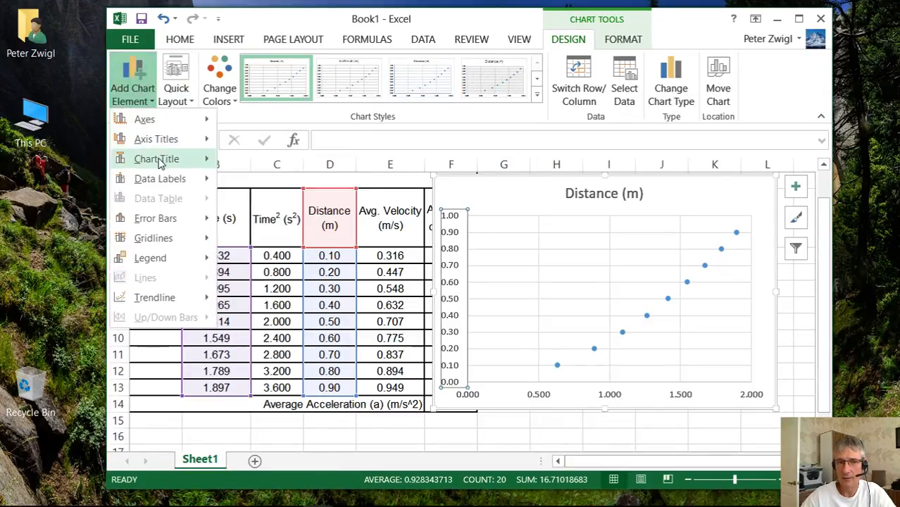
mouse_move(157, 158)
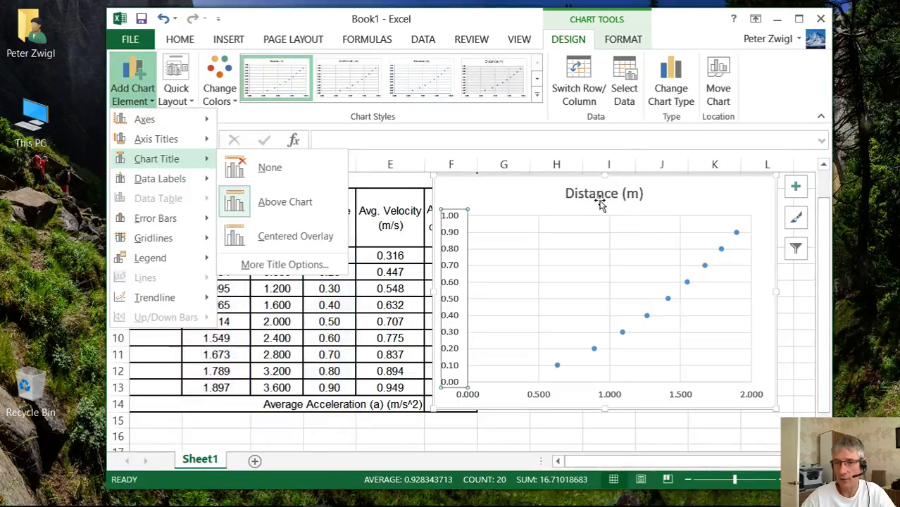
left_click(666, 194)
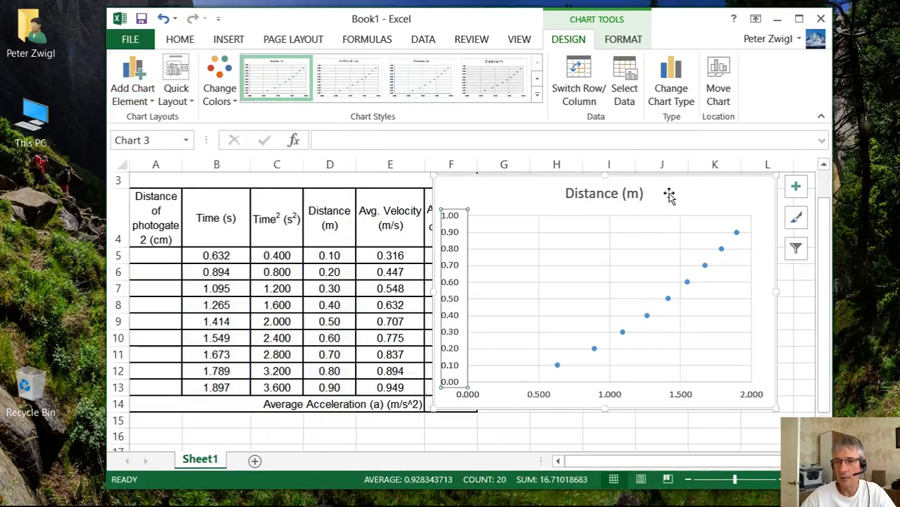
- Add a linear trendline to the Distance (m) data series and display its equation on the chart
left_click(705, 265)
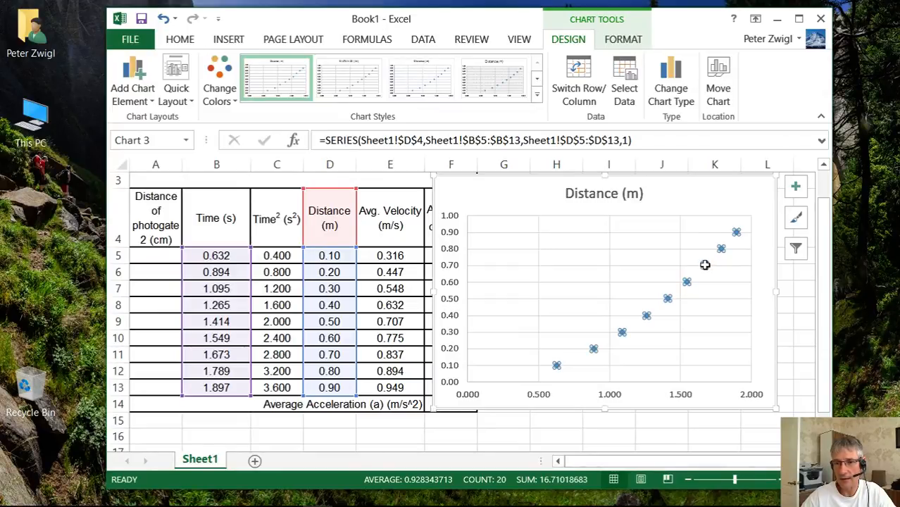
right_click(705, 265)
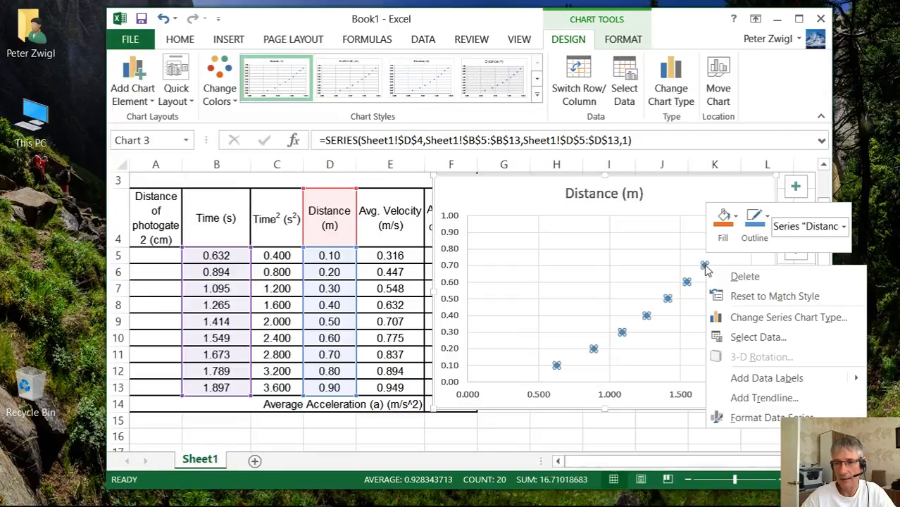
left_click(741, 400)
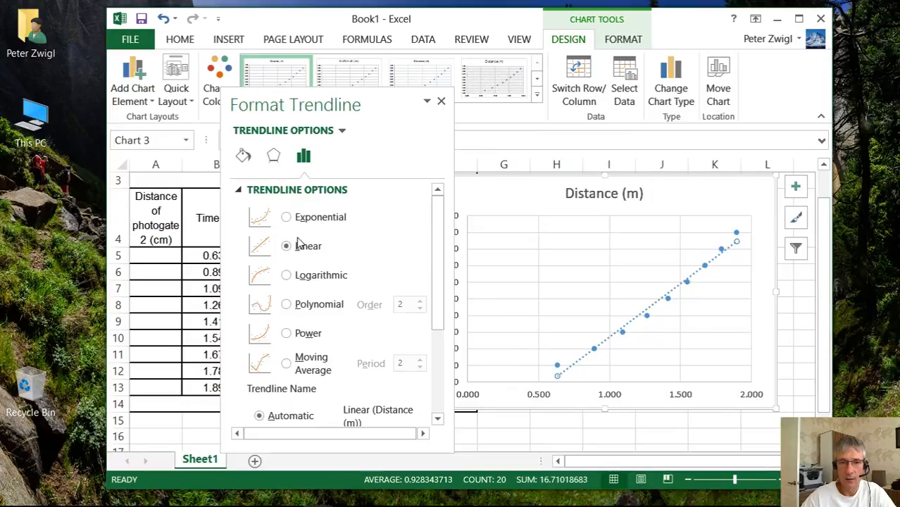
mouse_move(440, 221)
left_mouse_down()
mouse_move(438, 234)
mouse_move(439, 223)
left_mouse_up()
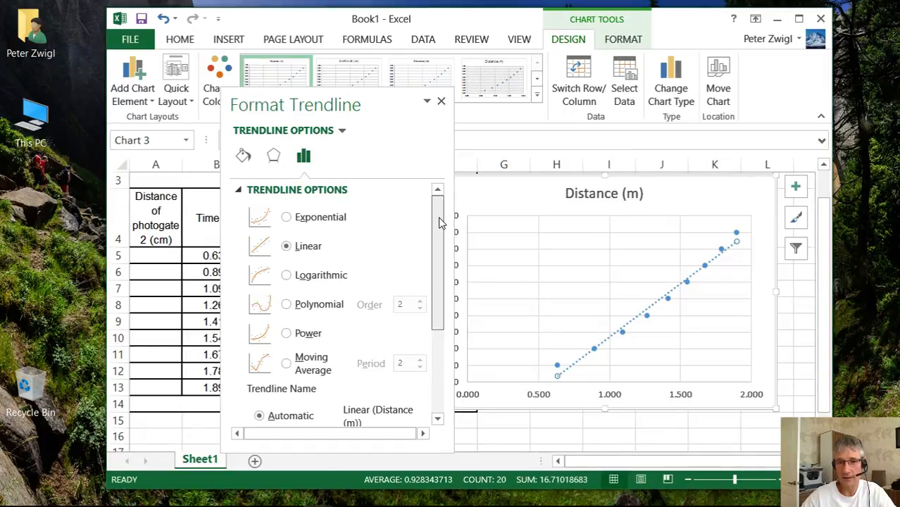
left_click_drag(439, 217, 446, 335)
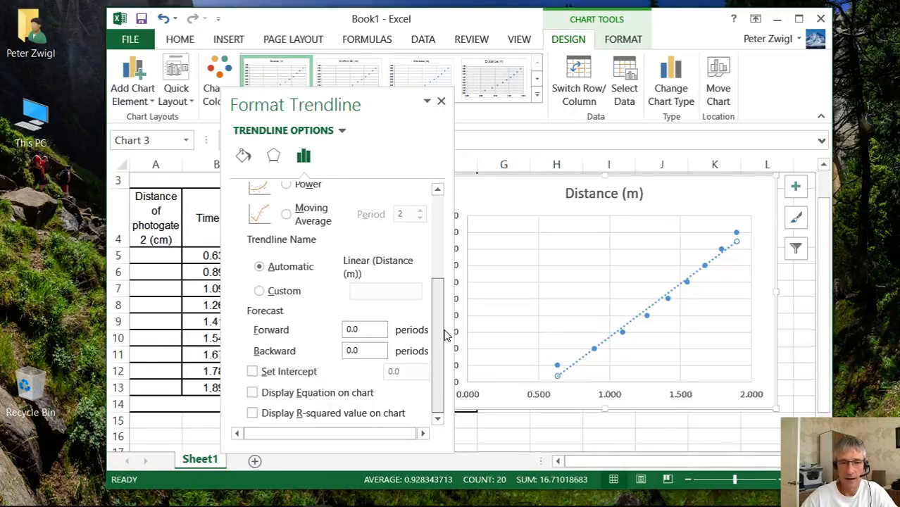
left_click(252, 393)
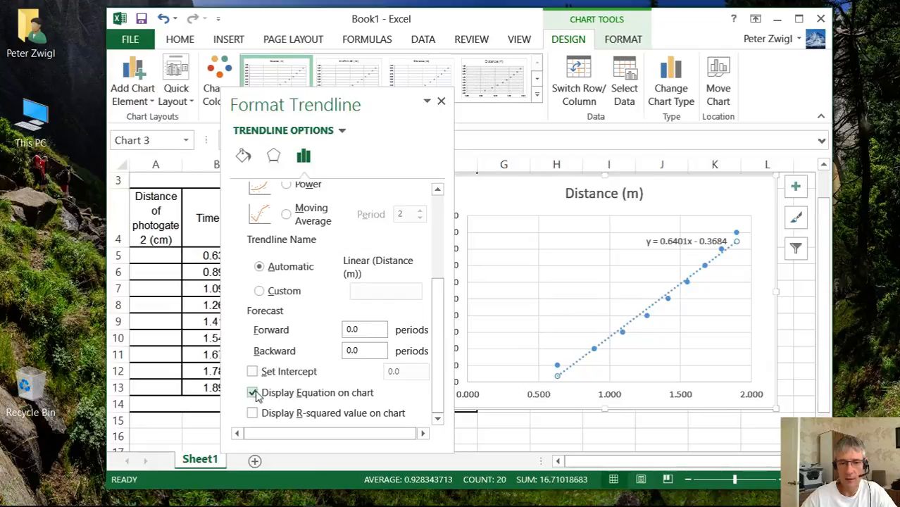
left_click(440, 103)
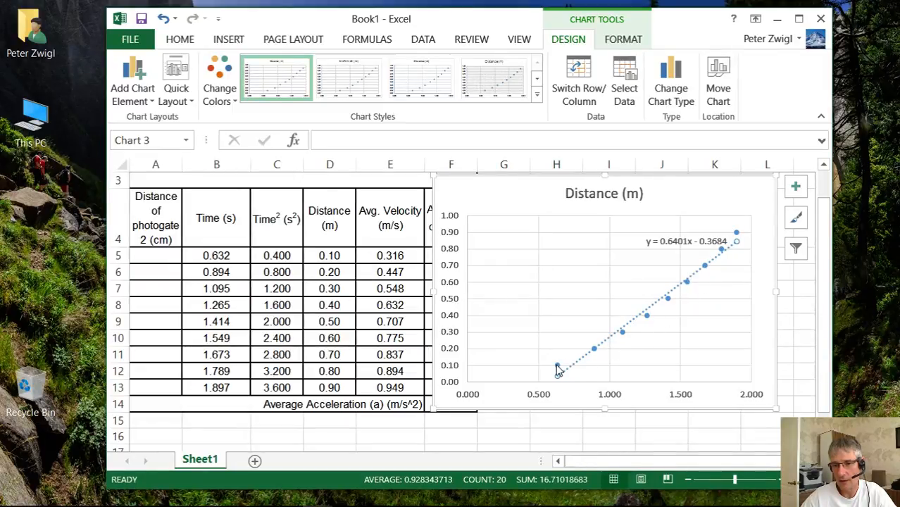
- Shrink the distance–time chart to a small size over columns J to L so it is clear of the data table
mouse_move(557, 369)
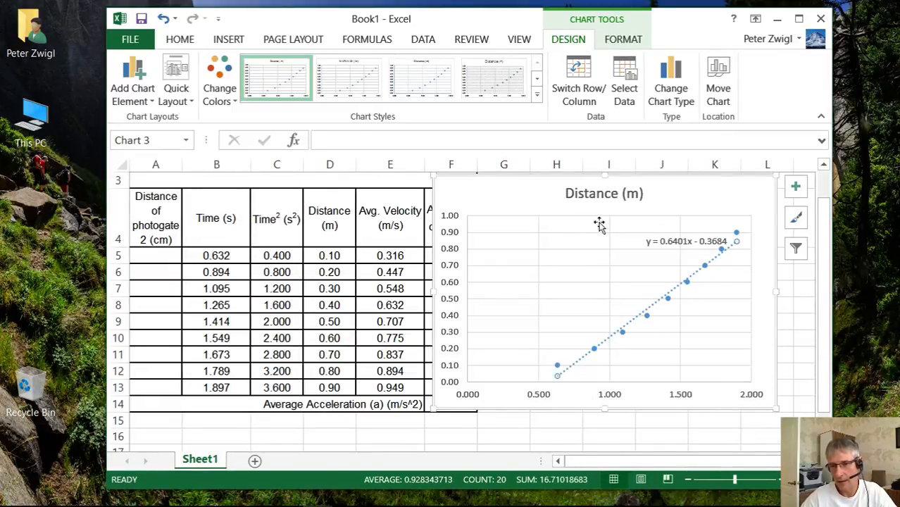
left_click(680, 199)
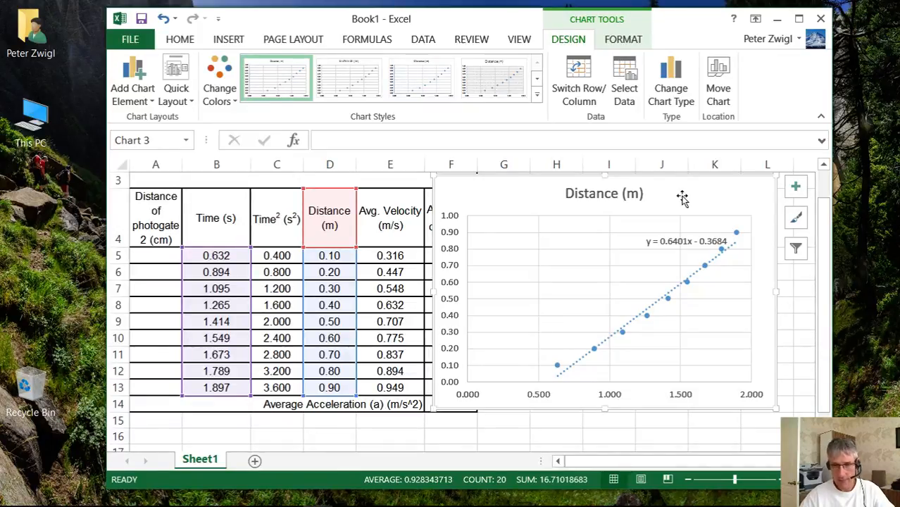
left_click_drag(774, 178, 760, 199)
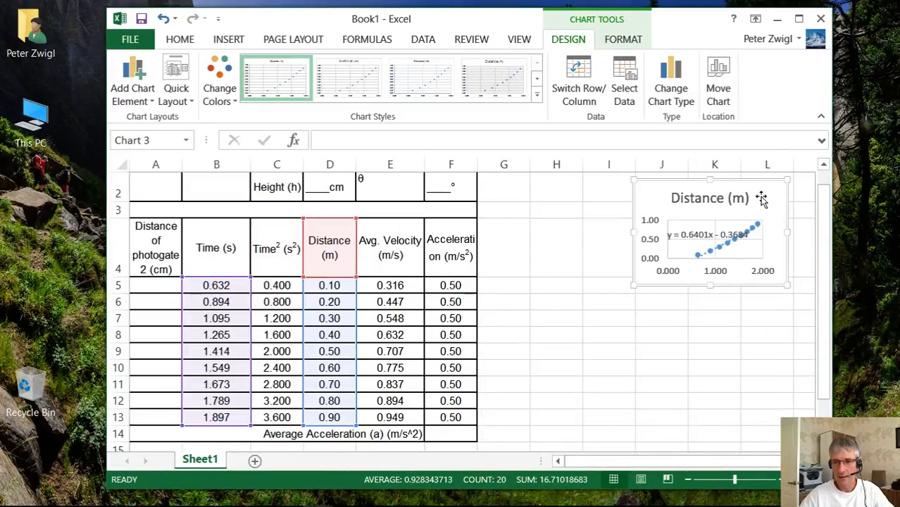
- Paste a duplicate of the chart next to the data table and enlarge it over columns G to K
left_click(526, 285)
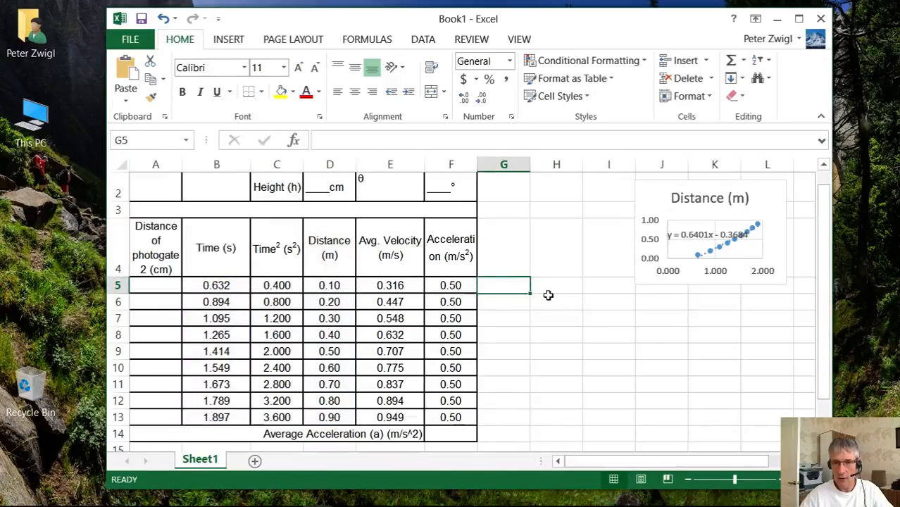
key("ctrl+v")
left_click_drag(614, 299, 667, 302)
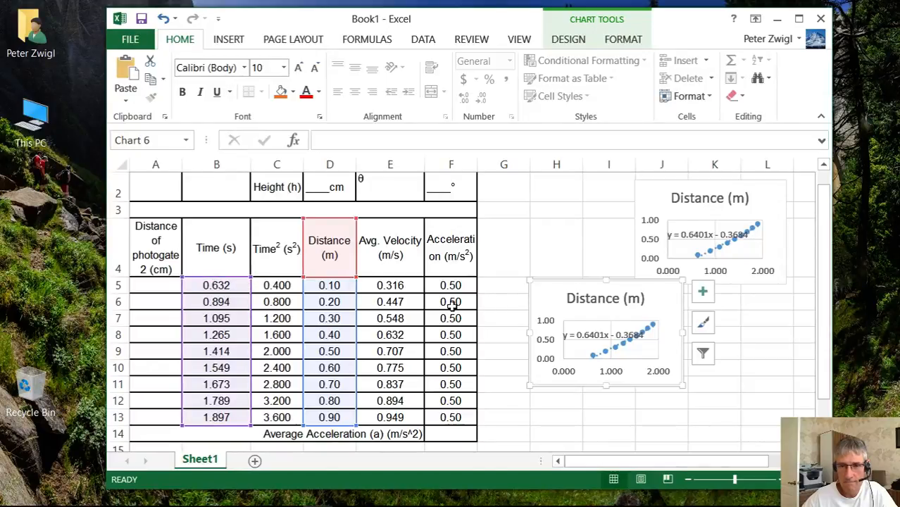
left_click(616, 349)
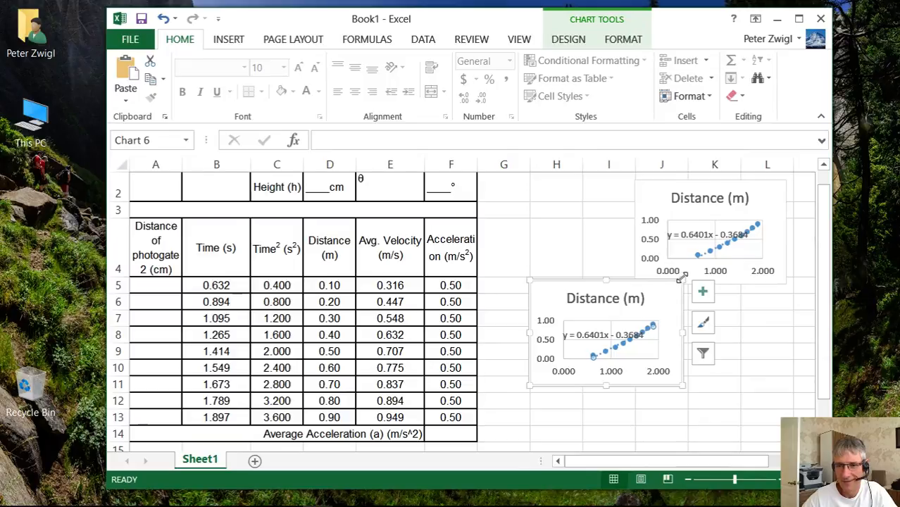
left_click_drag(681, 277, 732, 205)
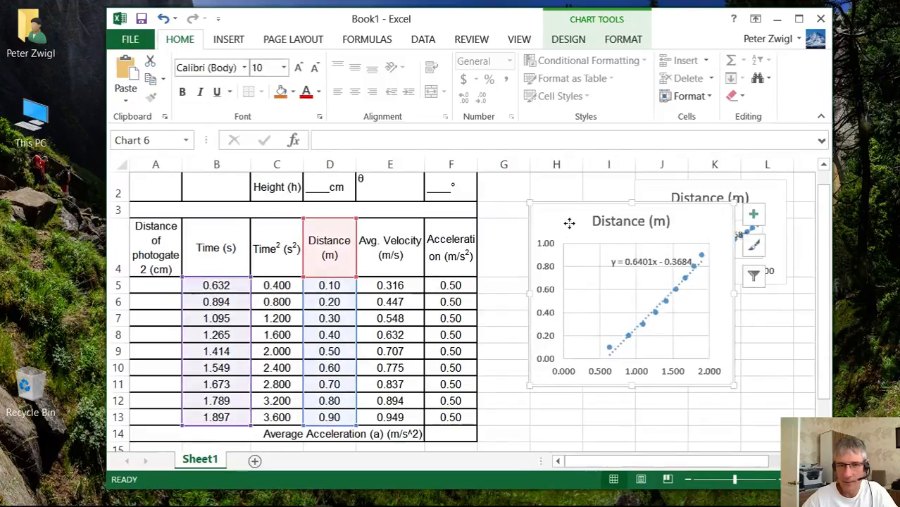
left_click_drag(568, 223, 559, 239)
- Change the duplicate chart's X values to the Time² data in C5:C13
left_click(618, 356)
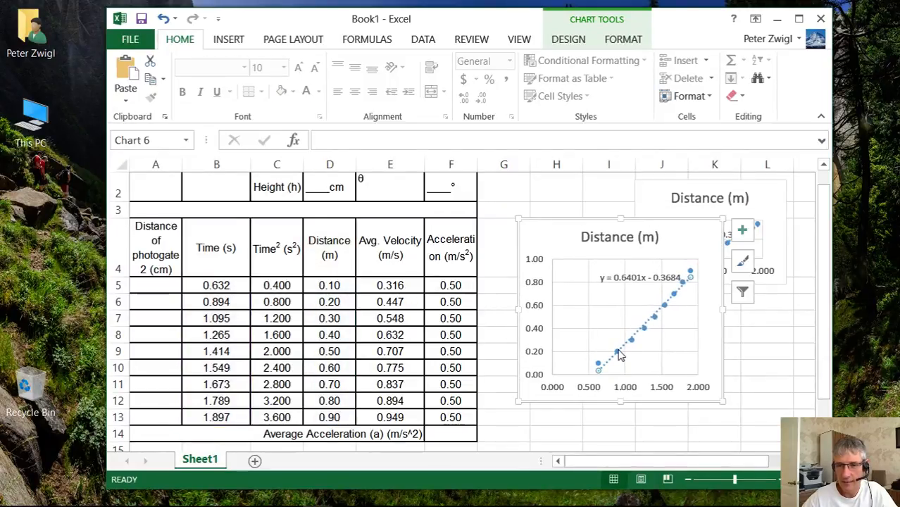
left_click(597, 364)
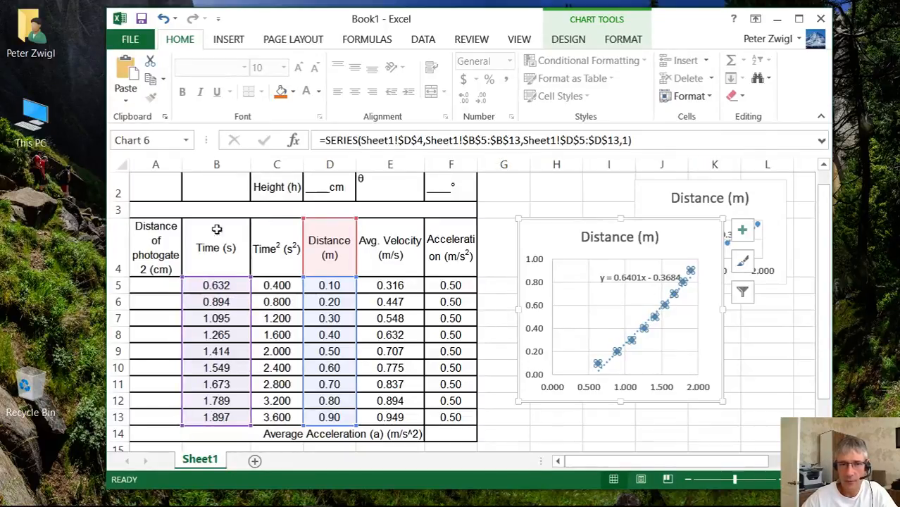
left_click_drag(245, 283, 279, 285)
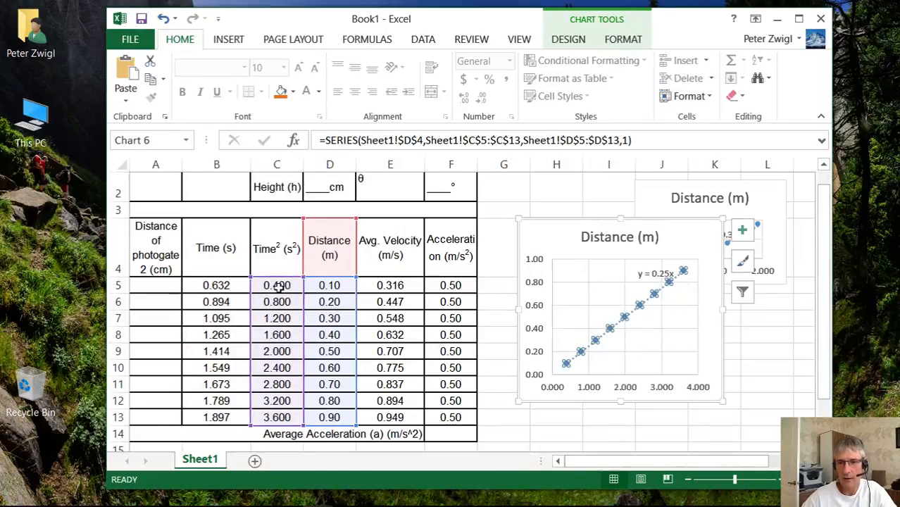
left_click(648, 343)
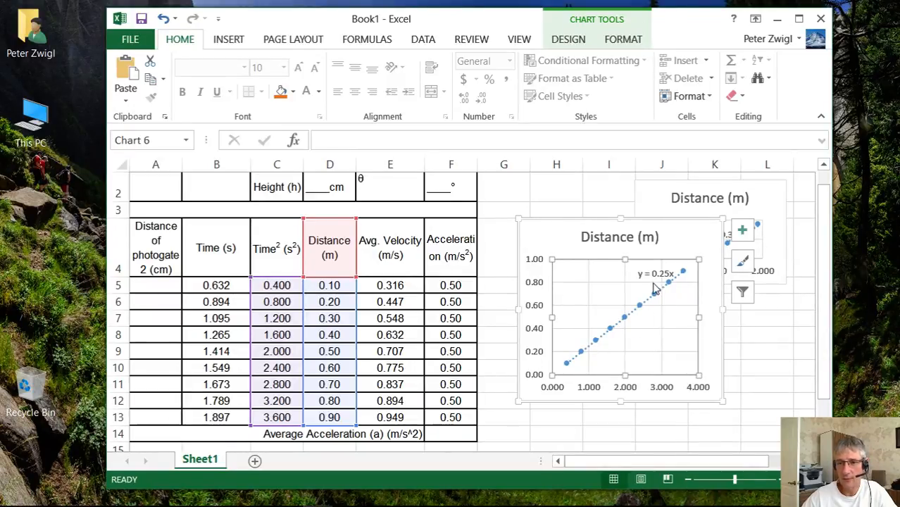
left_click(621, 396)
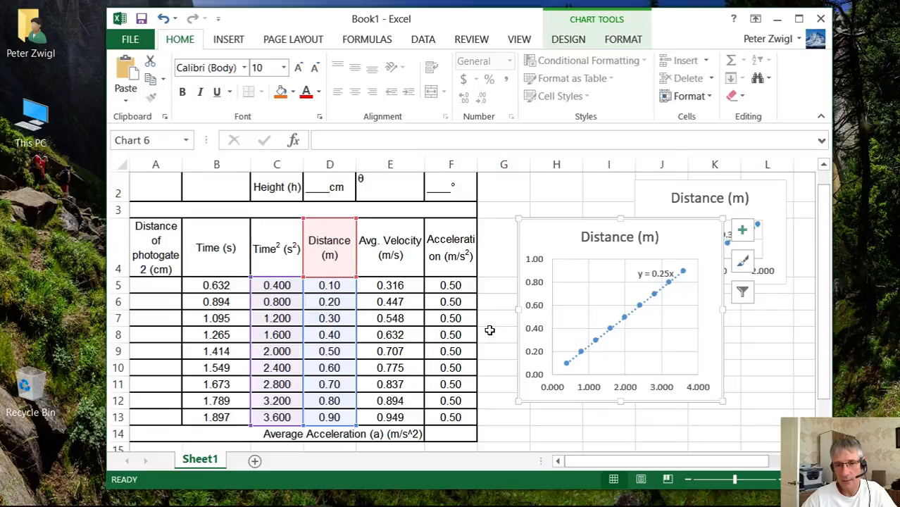
- Move the trendline equation on the distance–Time² chart clear of the data points, above the trendline
left_click_drag(458, 284, 456, 403)
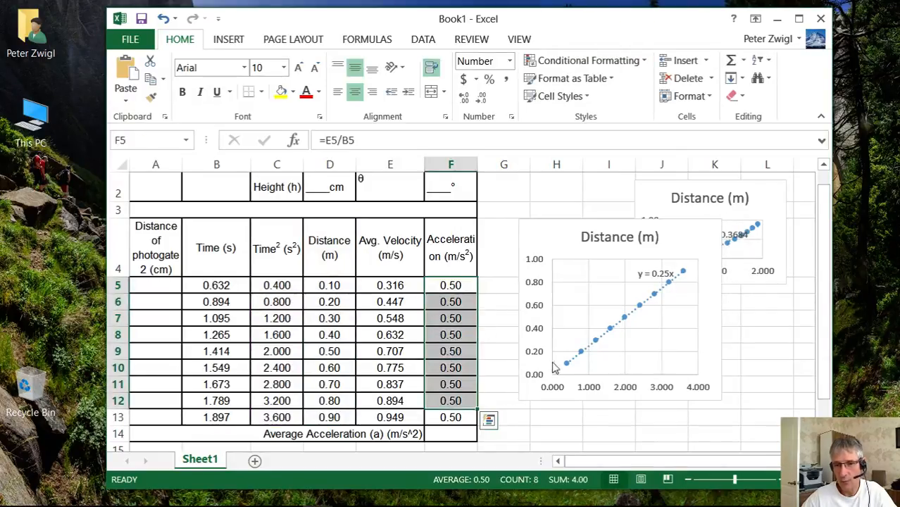
left_click(654, 278)
left_click_drag(655, 278, 621, 296)
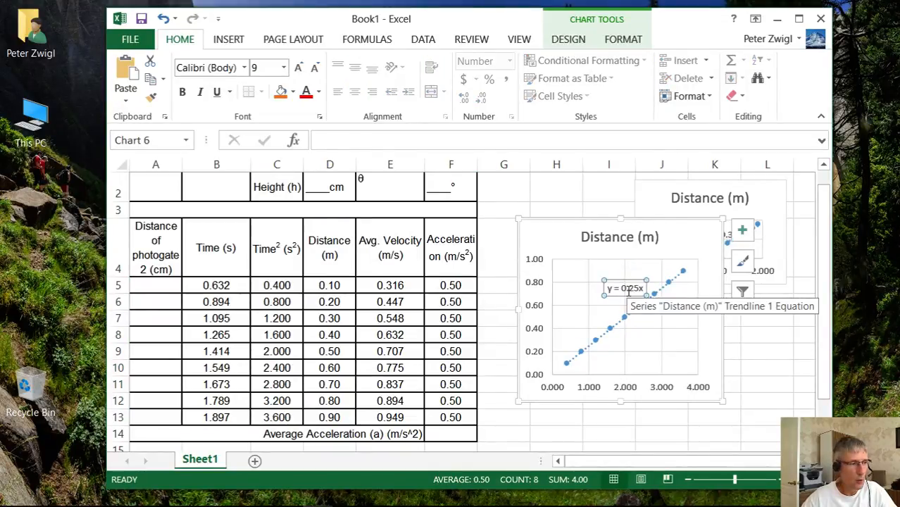
- Compare the slope coefficient in the trendline equation with the Acceleration values in F5:F13 and the Average Acceleration cell F14
mouse_move(368, 496)
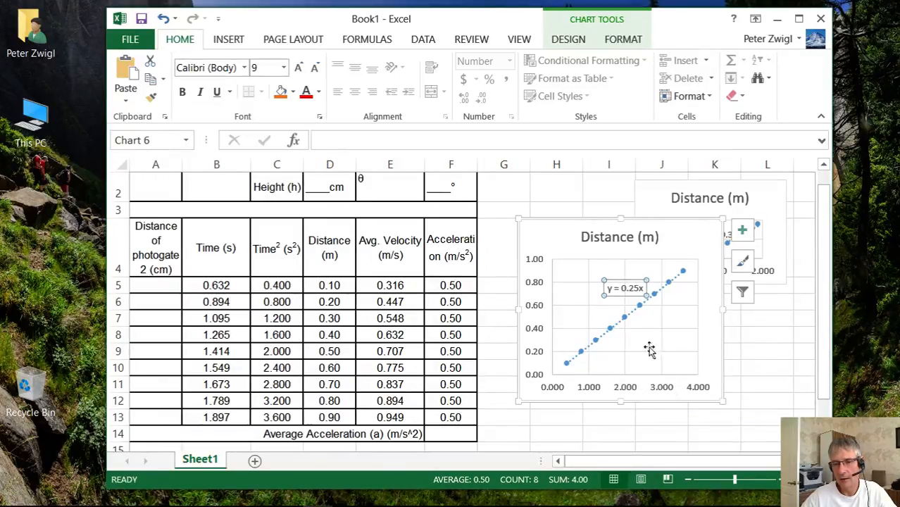
left_click(637, 288)
left_click_drag(642, 288, 621, 288)
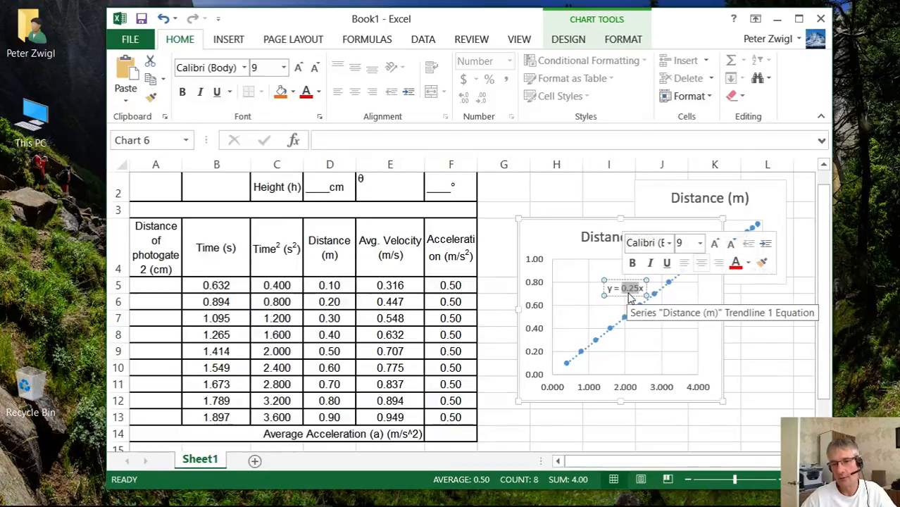
left_click_drag(460, 318, 458, 361)
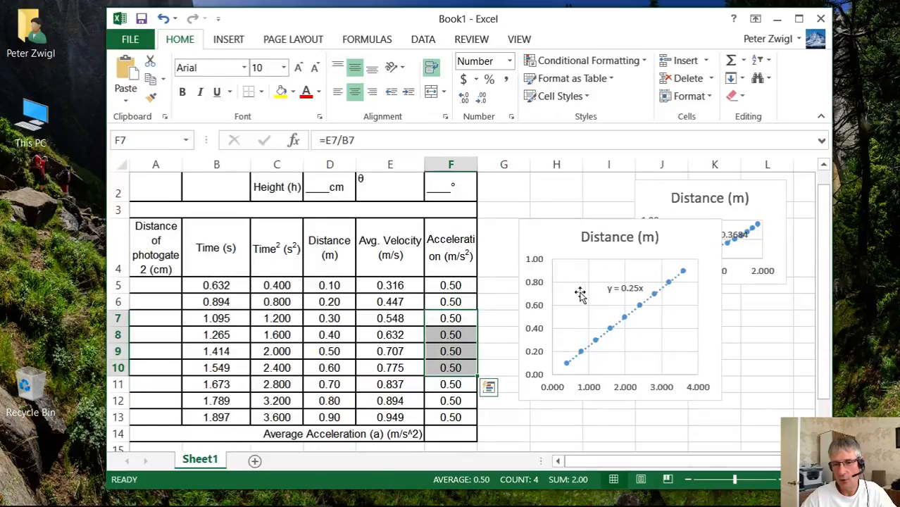
left_click(621, 294)
left_click(457, 432)
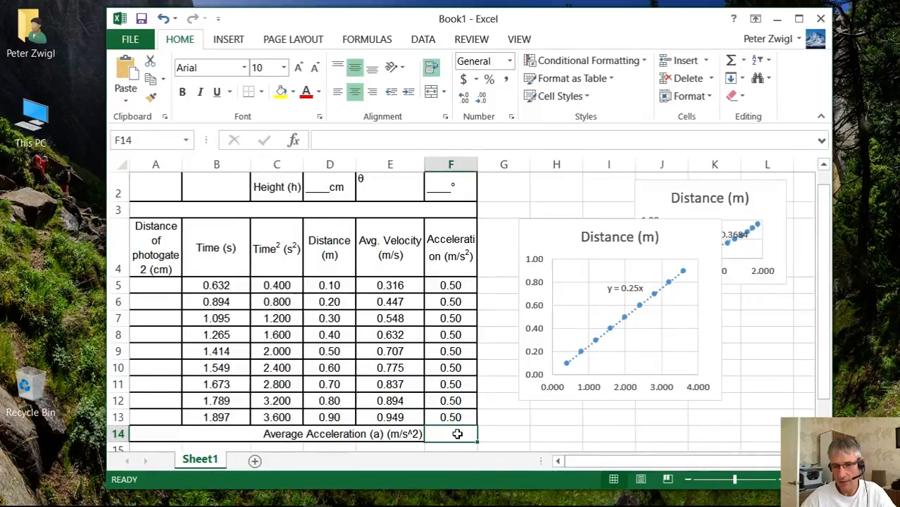
left_click_drag(459, 286, 447, 413)
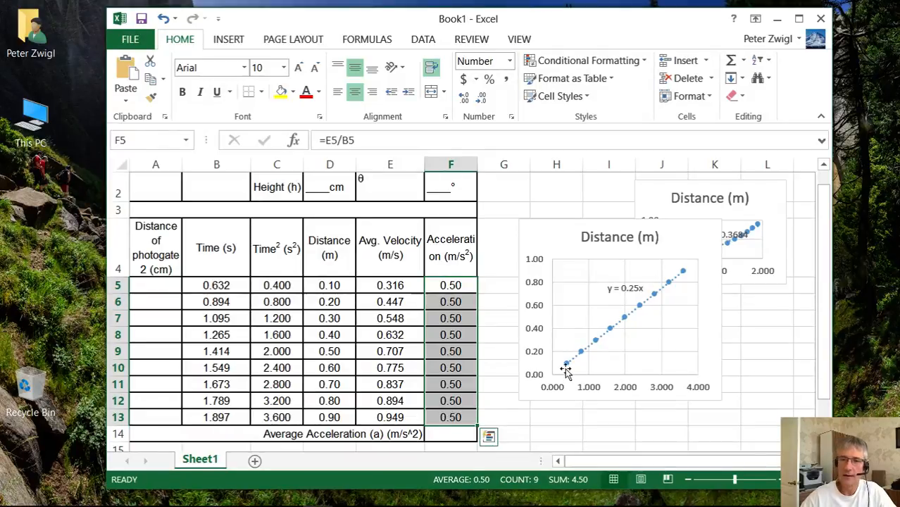
left_click(683, 246)
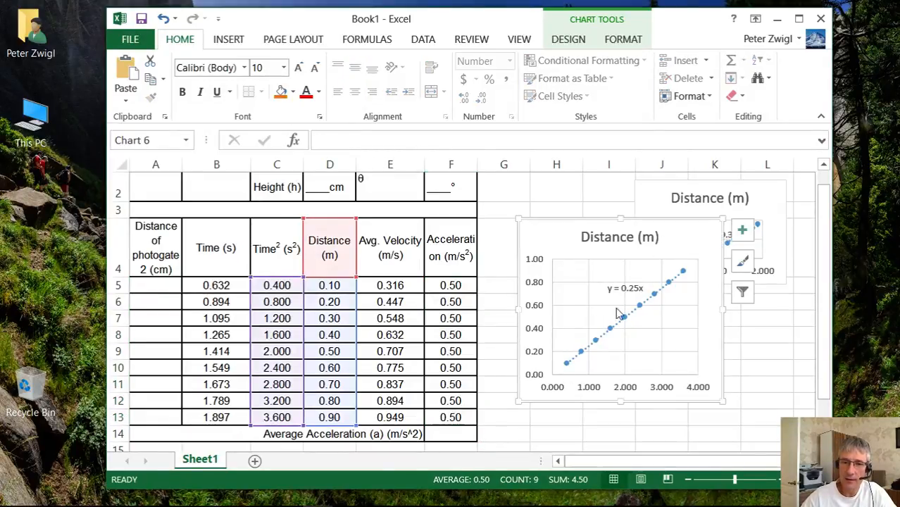
- Copy the whole results table, A1:F14, and paste it at cell A1 of a new worksheet
left_click_drag(466, 430, 323, 185)
right_click(324, 185)
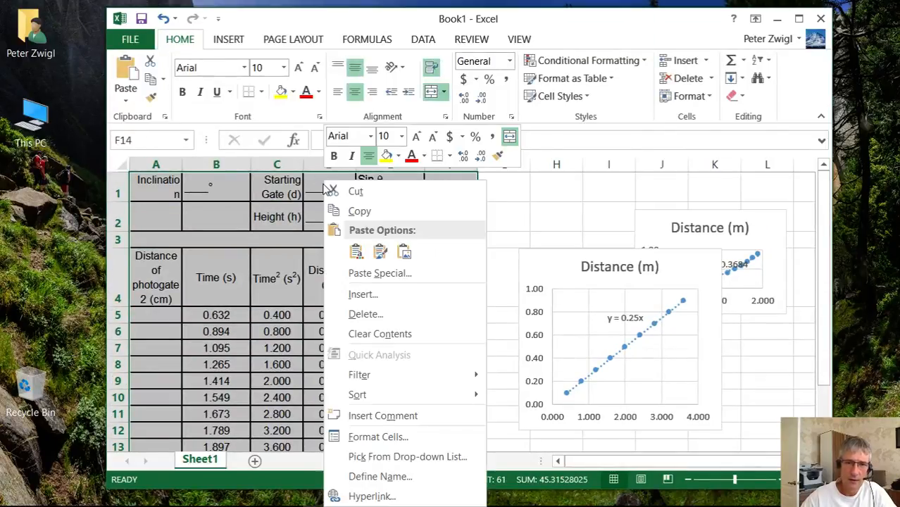
left_click(346, 212)
scroll(344, 211, "down", 2)
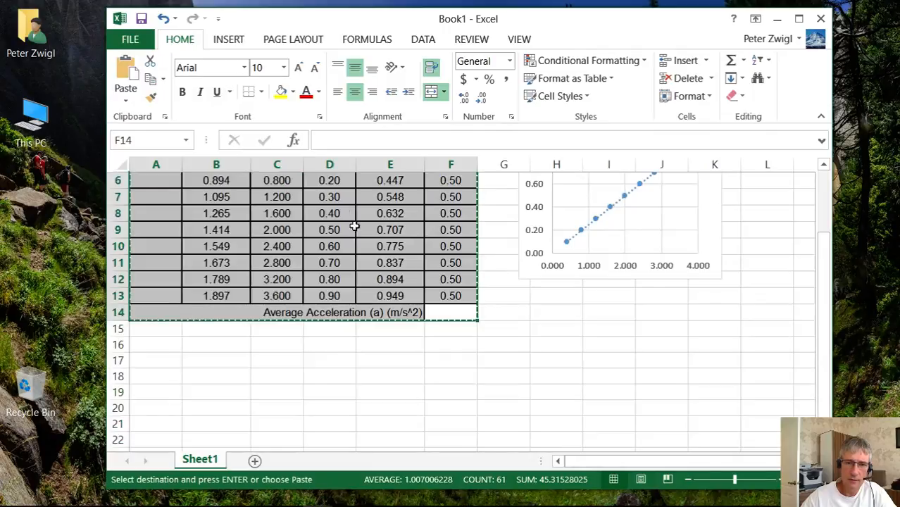
left_click(346, 350)
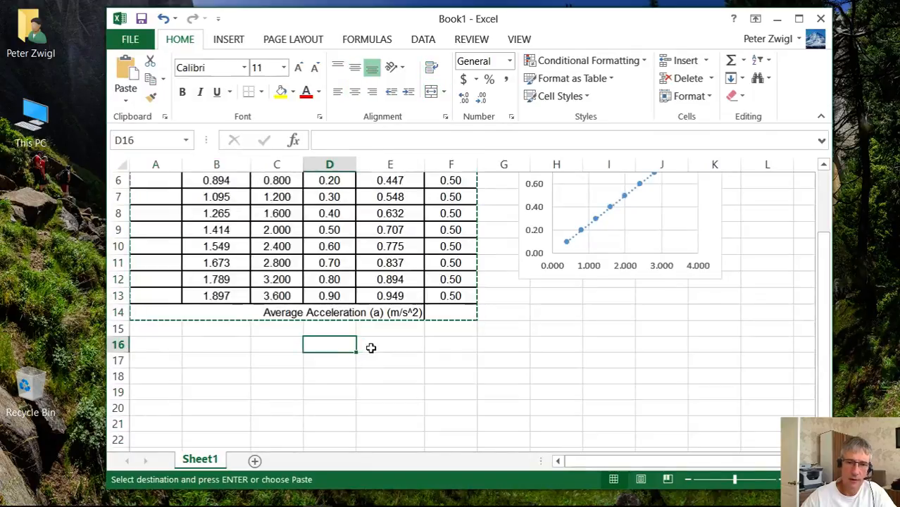
left_click(255, 461)
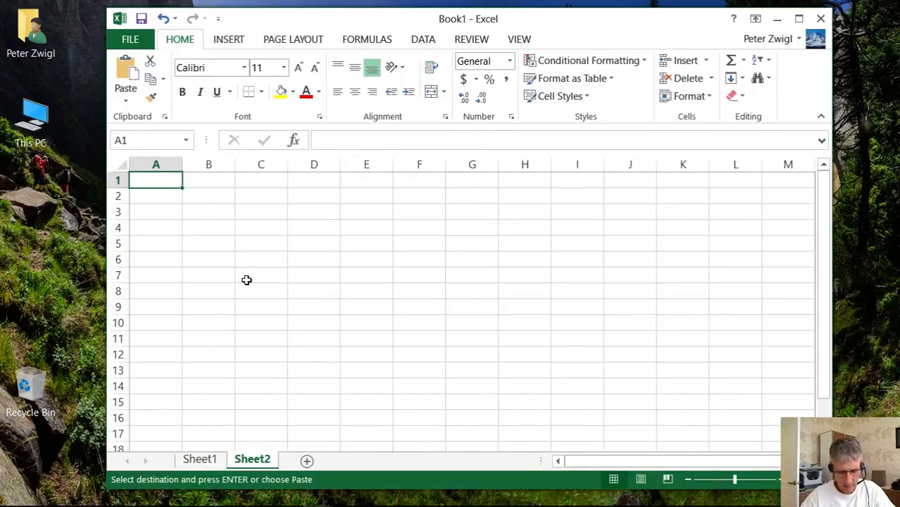
key("ctrl+v")
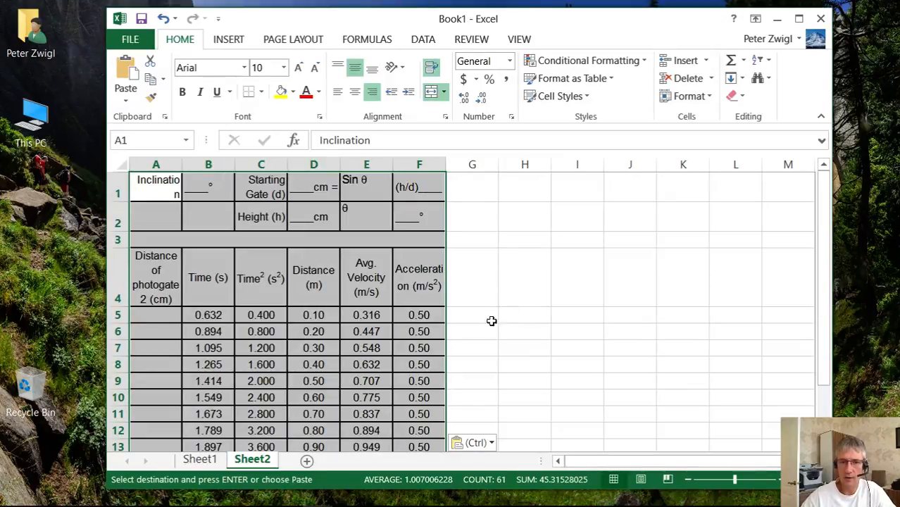
- Copy the distance–Time² chart from Sheet1 and paste it at cell H4 of Sheet2, beside the table
left_click(203, 459)
left_click(620, 342)
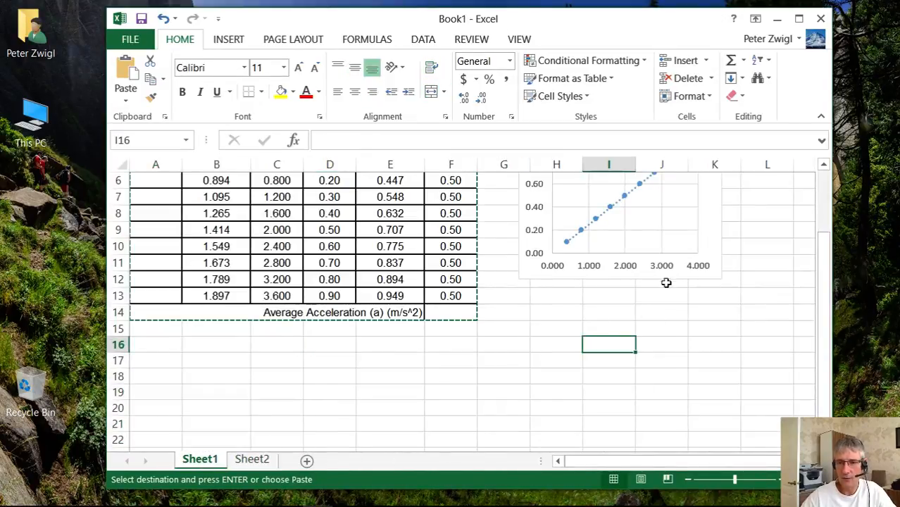
left_click(705, 233)
right_click(709, 237)
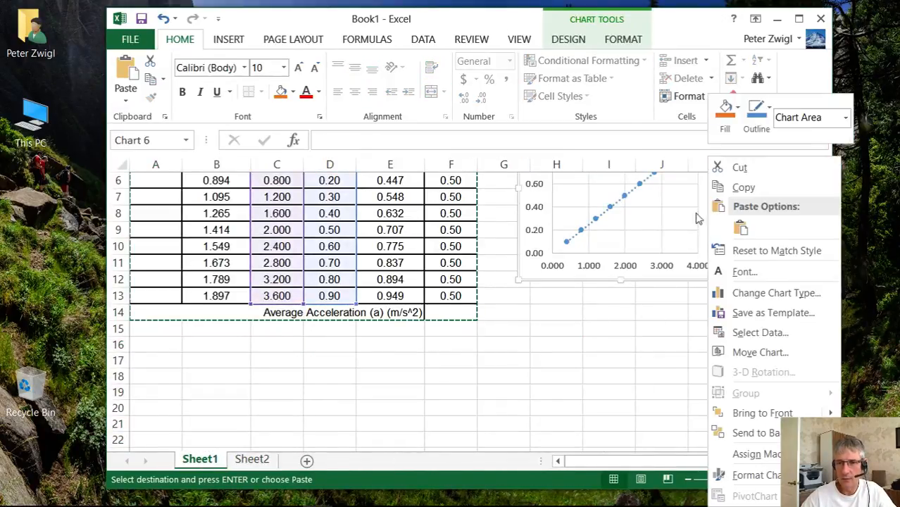
left_click(729, 188)
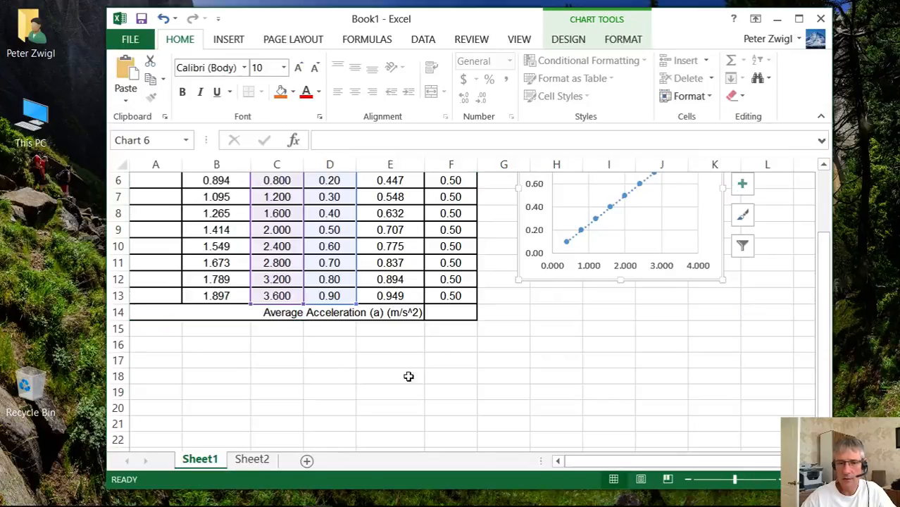
left_click(252, 459)
left_click(462, 279)
left_click(535, 274)
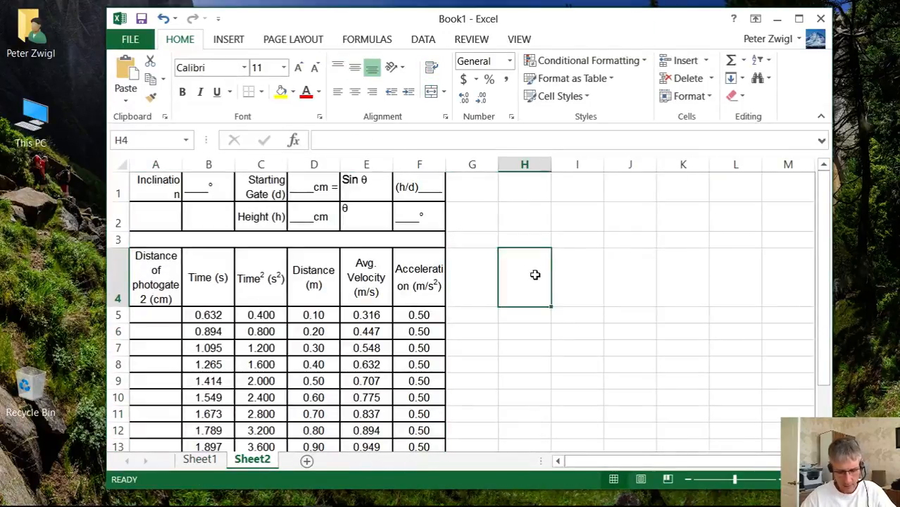
key("ctrl+v")
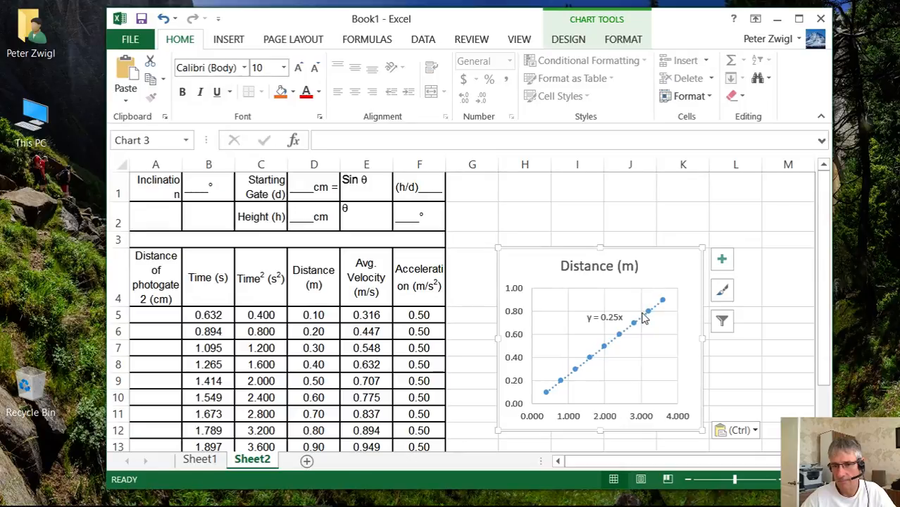
left_click(648, 238)
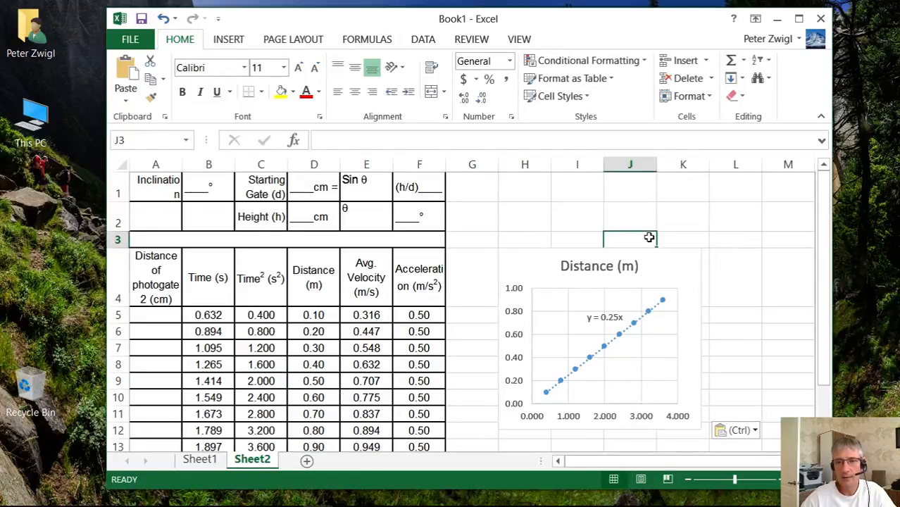